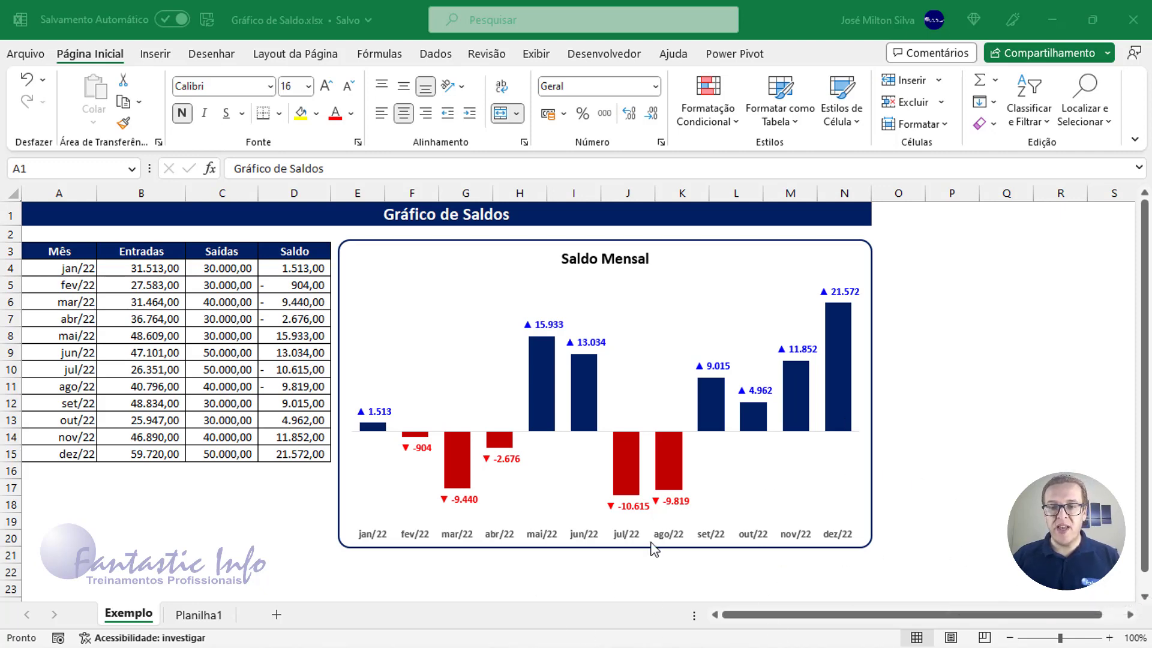
On the Exemplo sheet, set January's Saídas value in C4 to 25000 to test the balance chart.
left_click(495, 576)
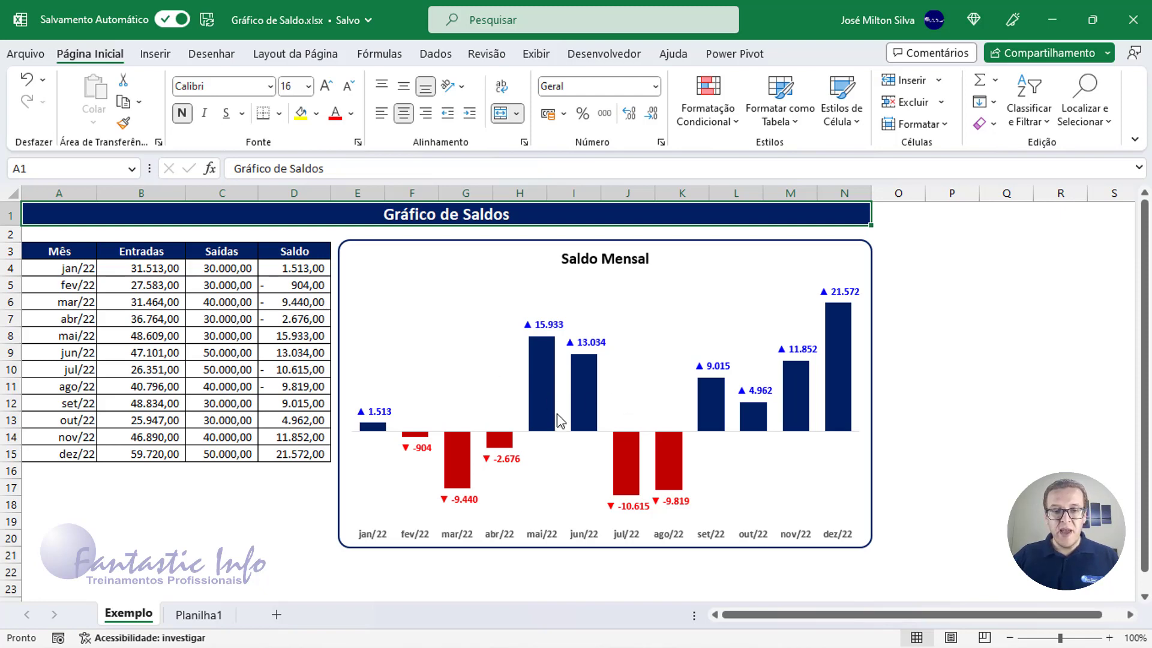
left_click(221, 268)
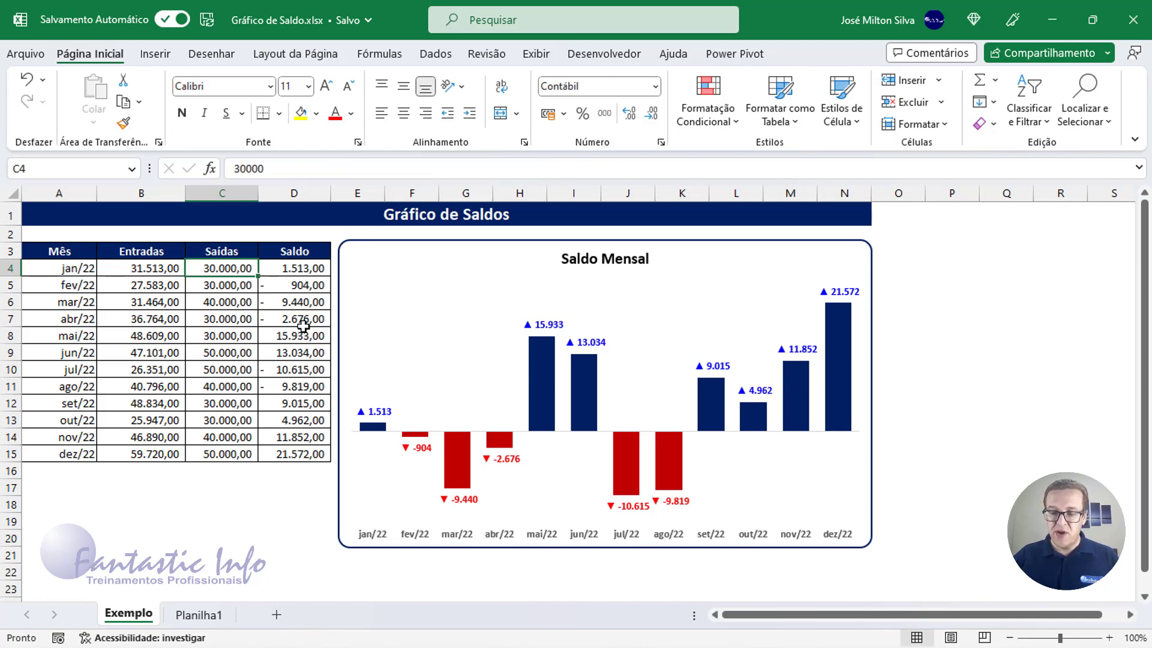
type("25.")
type("00")
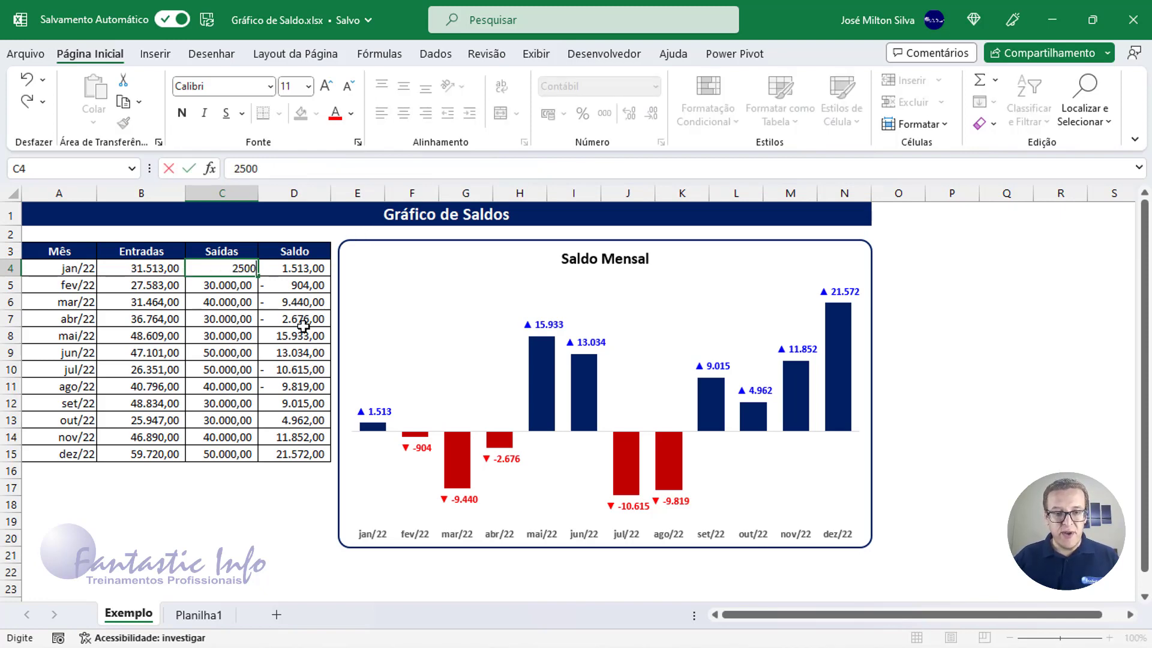
type("0")
key("Return")
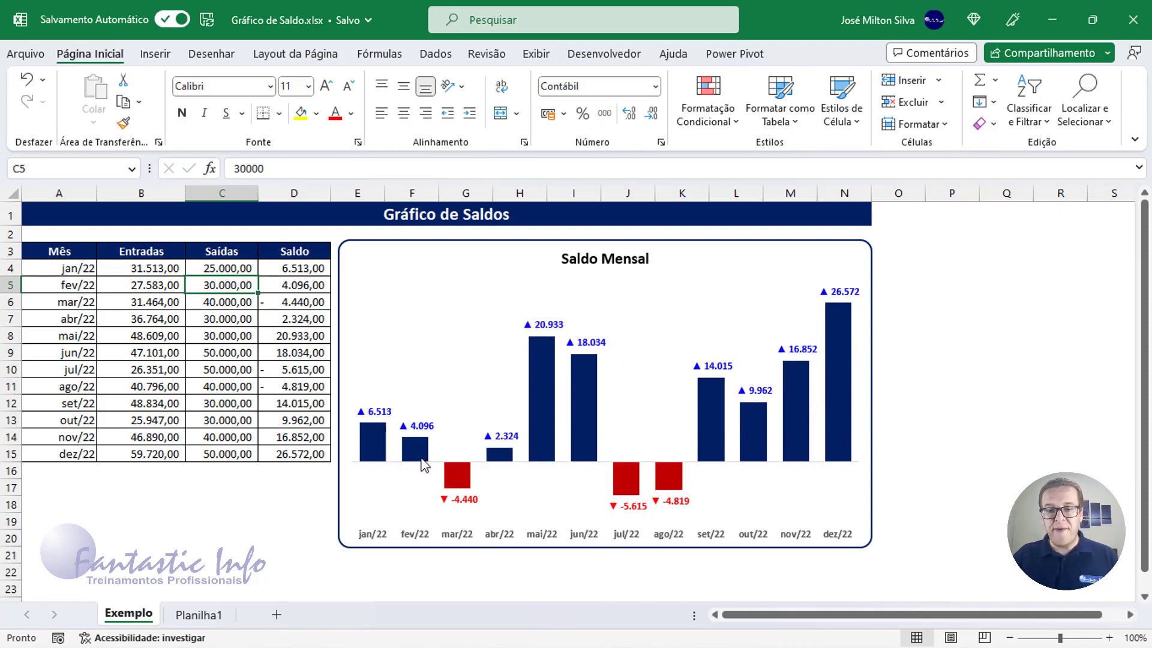
mouse_move(429, 449)
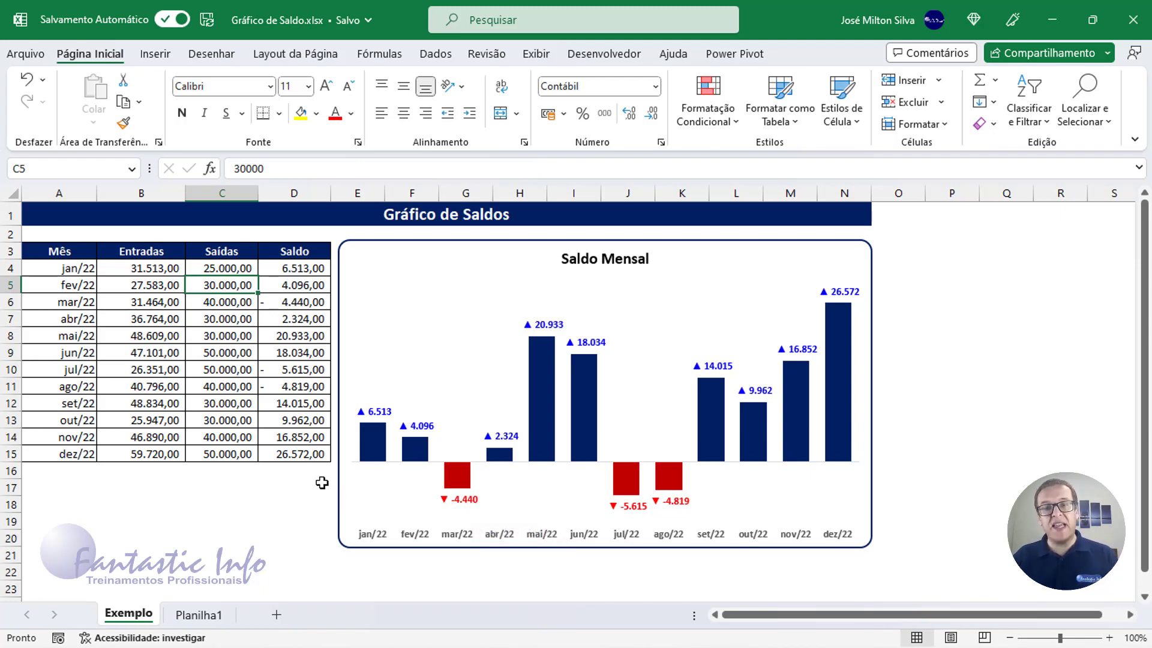
Set January's Saídas value in C4 back to 30000.
left_click(240, 270)
type("300")
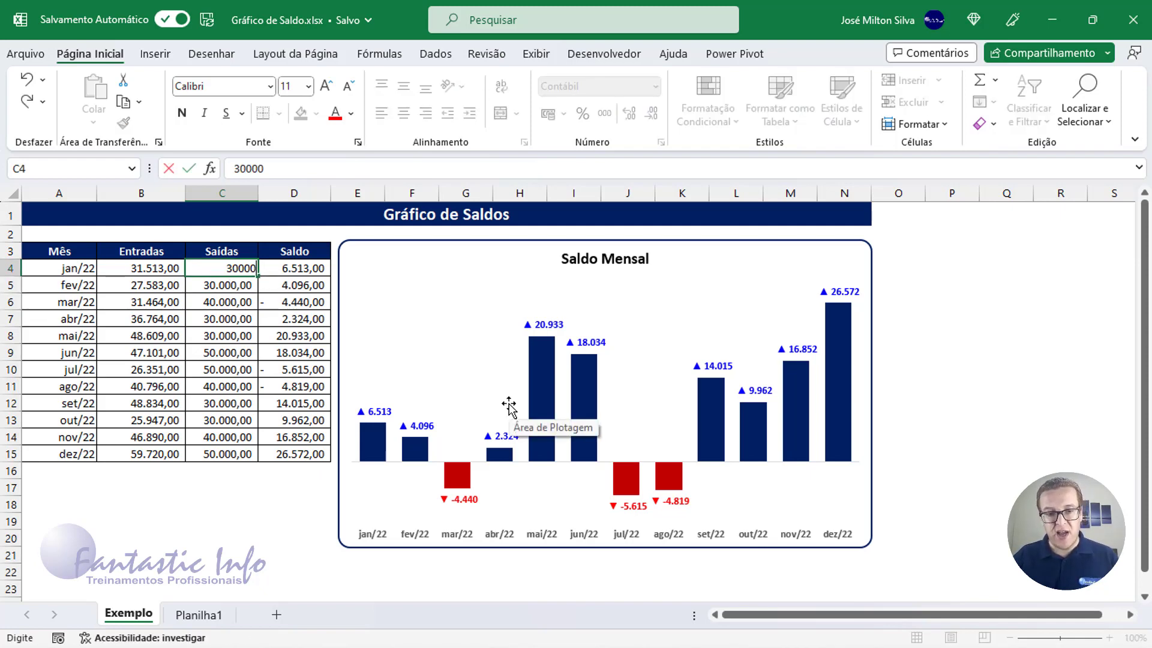
type("00")
key("Return")
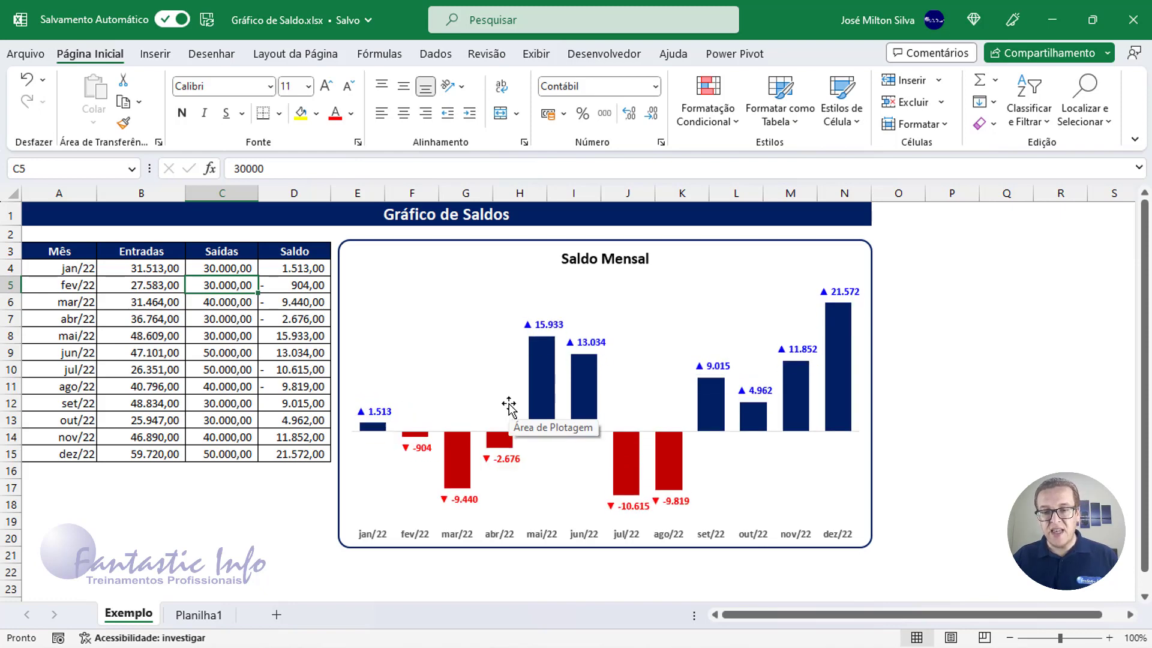
mouse_move(832, 406)
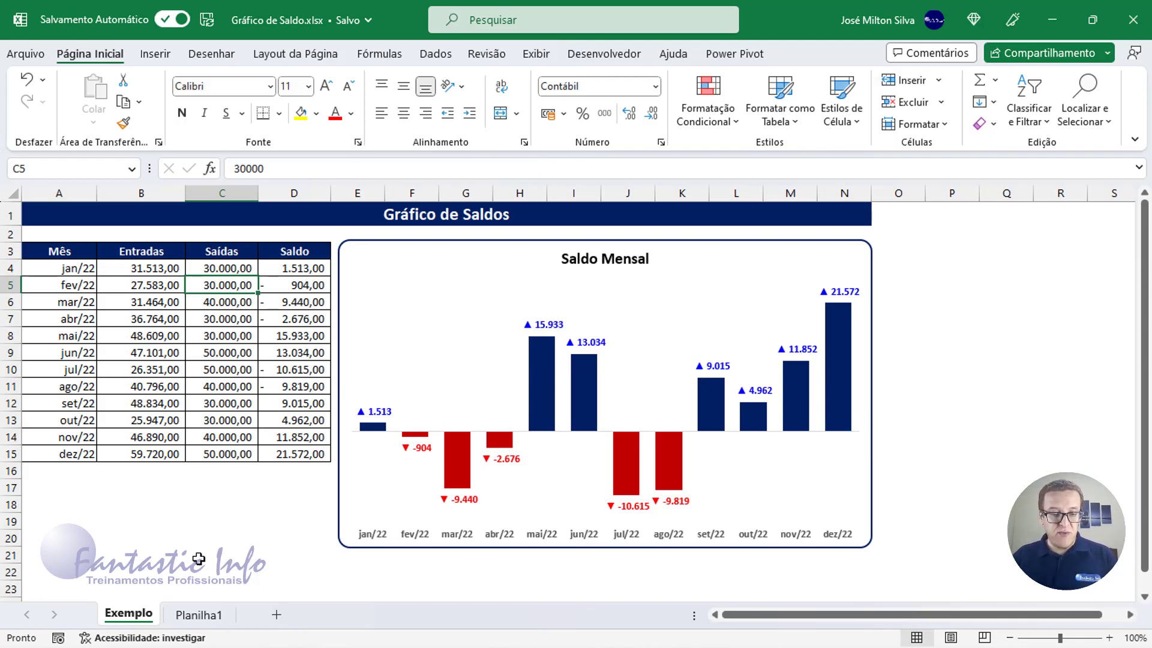
On the Planilha1 sheet, enter the January balance formula =B4-C4 in D4.
left_click(207, 615)
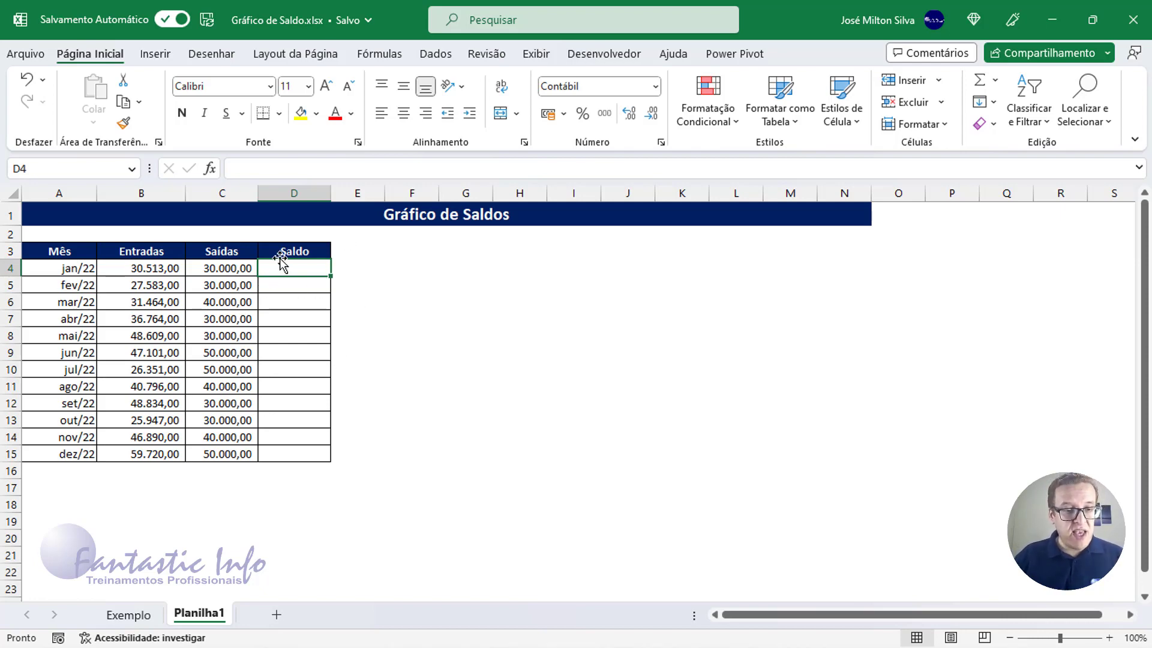
left_click_drag(172, 267, 220, 270)
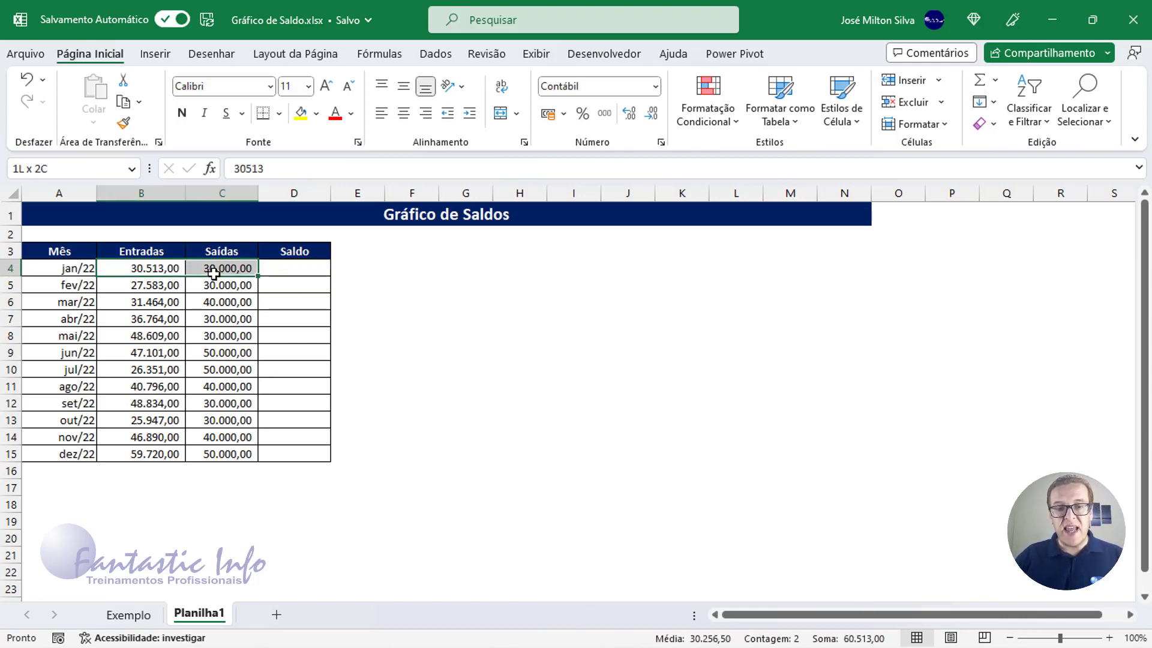
left_click(296, 271)
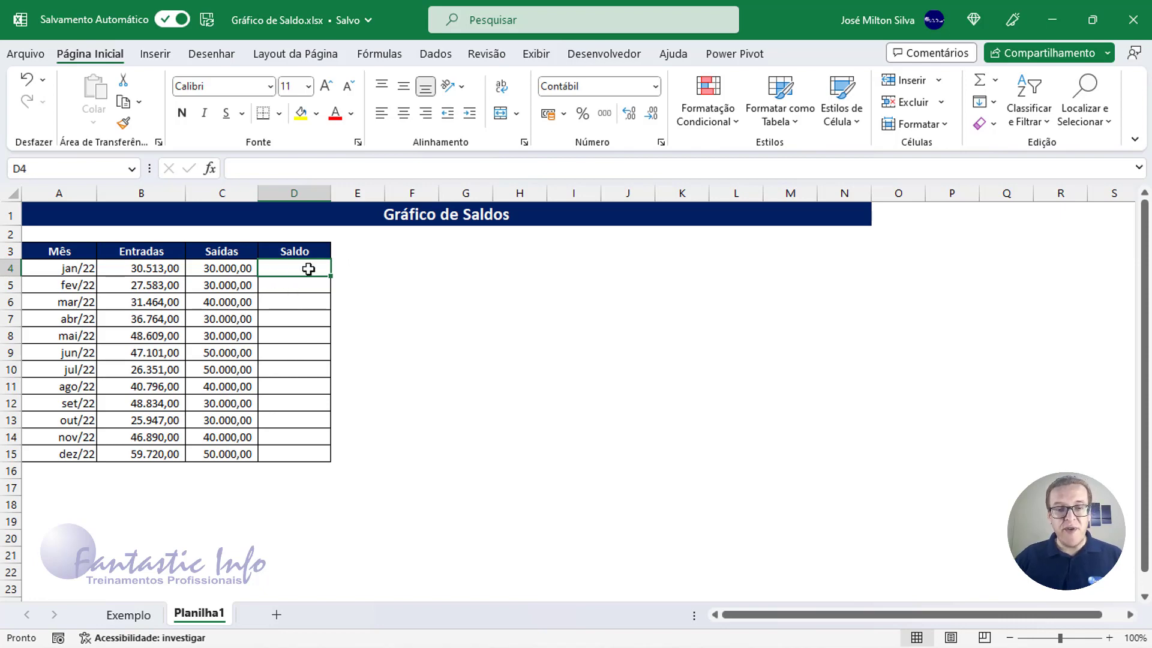
type("=")
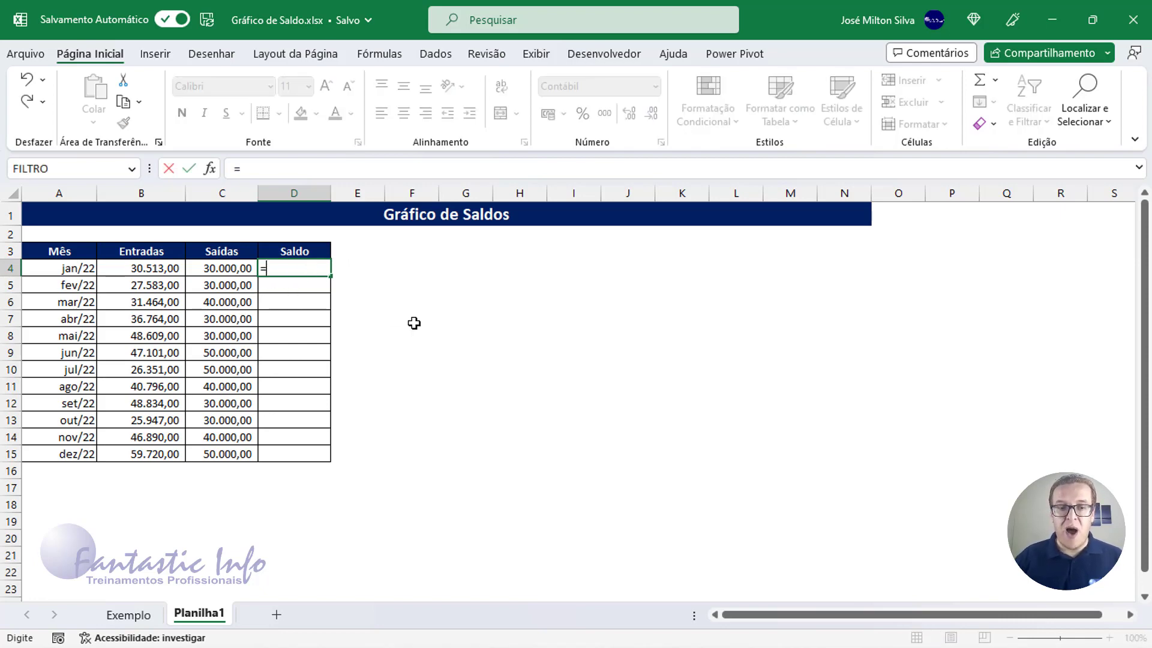
left_click(159, 269)
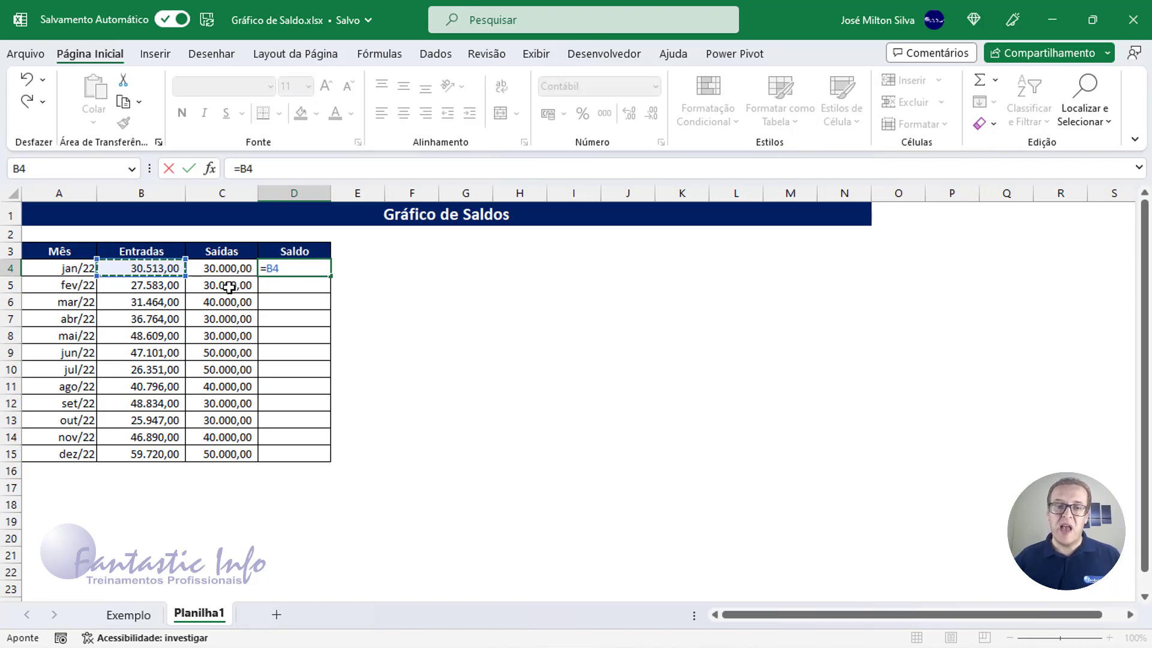
type("-")
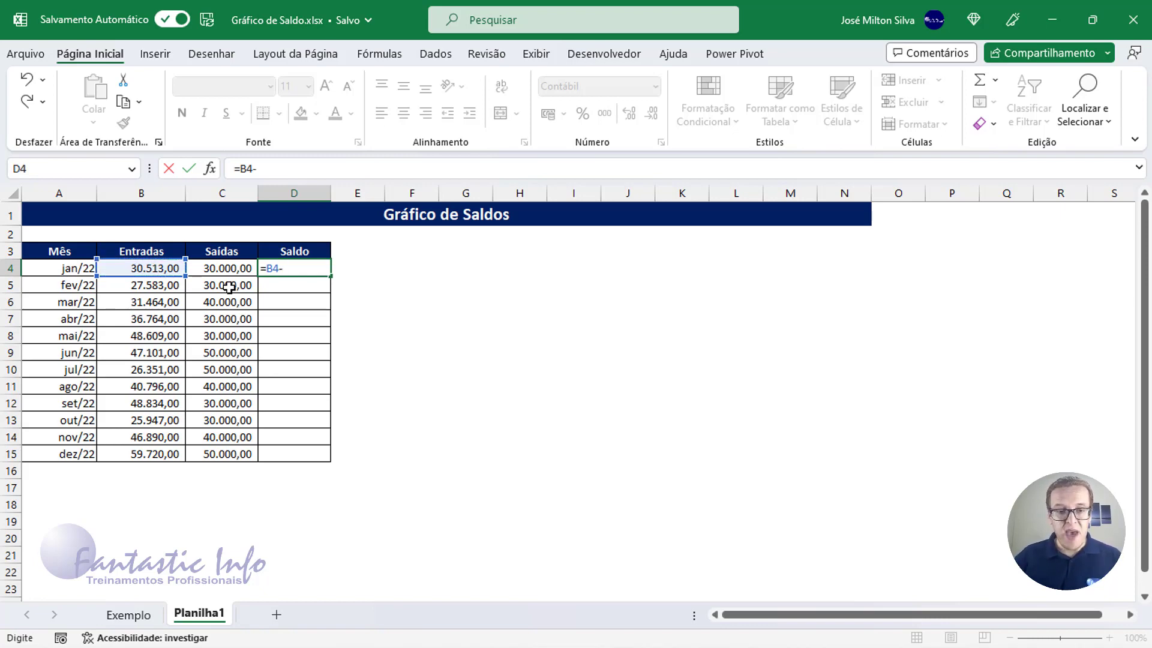
left_click(237, 266)
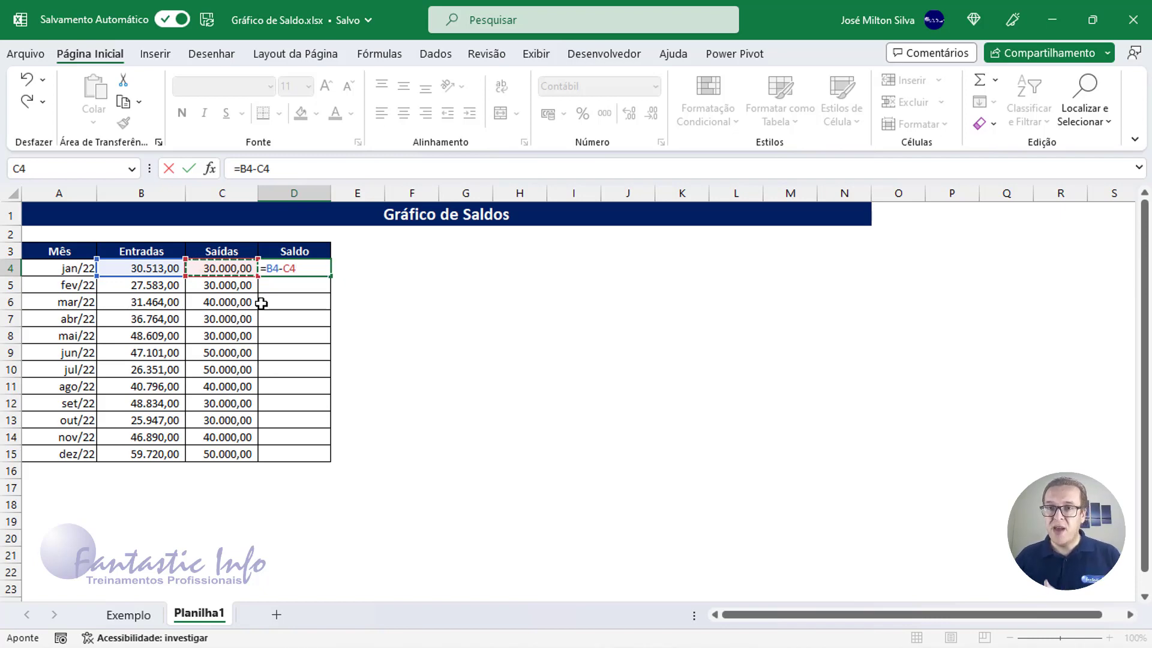
key("Return")
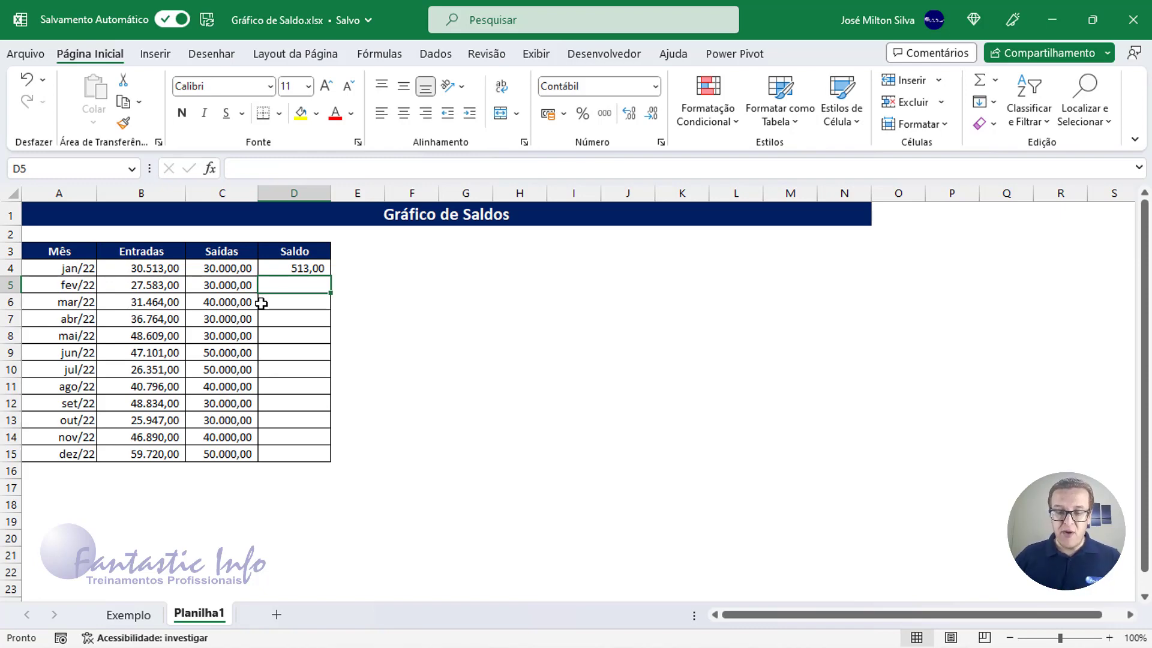
Enter the running balance formula =D4+B5-C5 in D5 and fill it down to D15.
type("=")
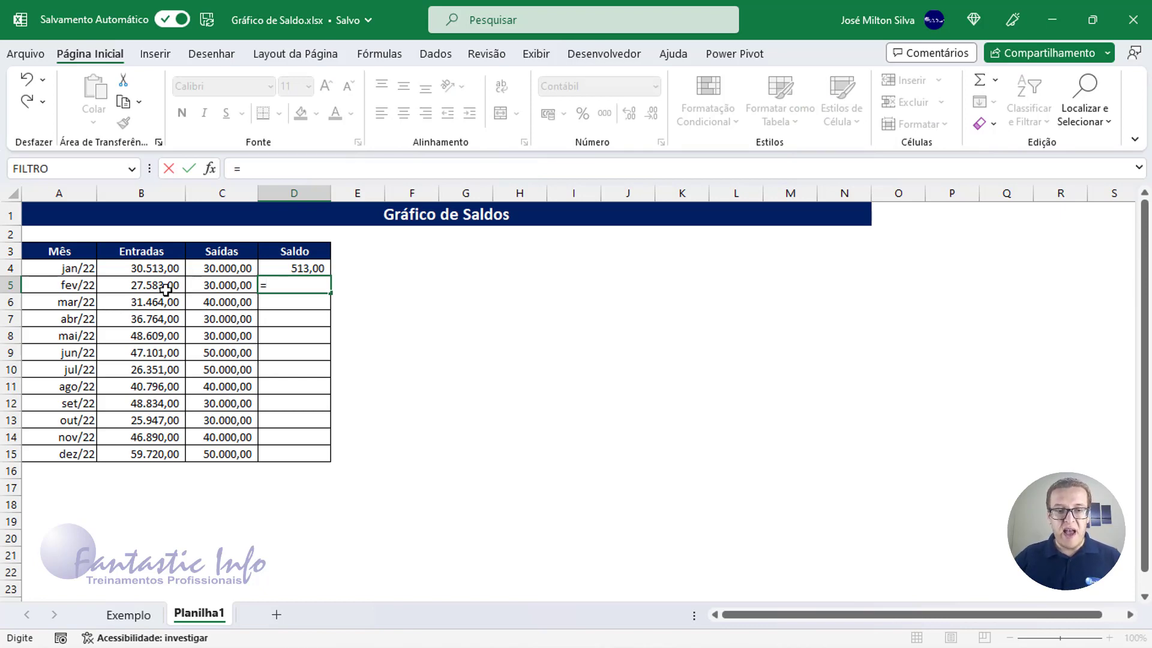
left_click(290, 270)
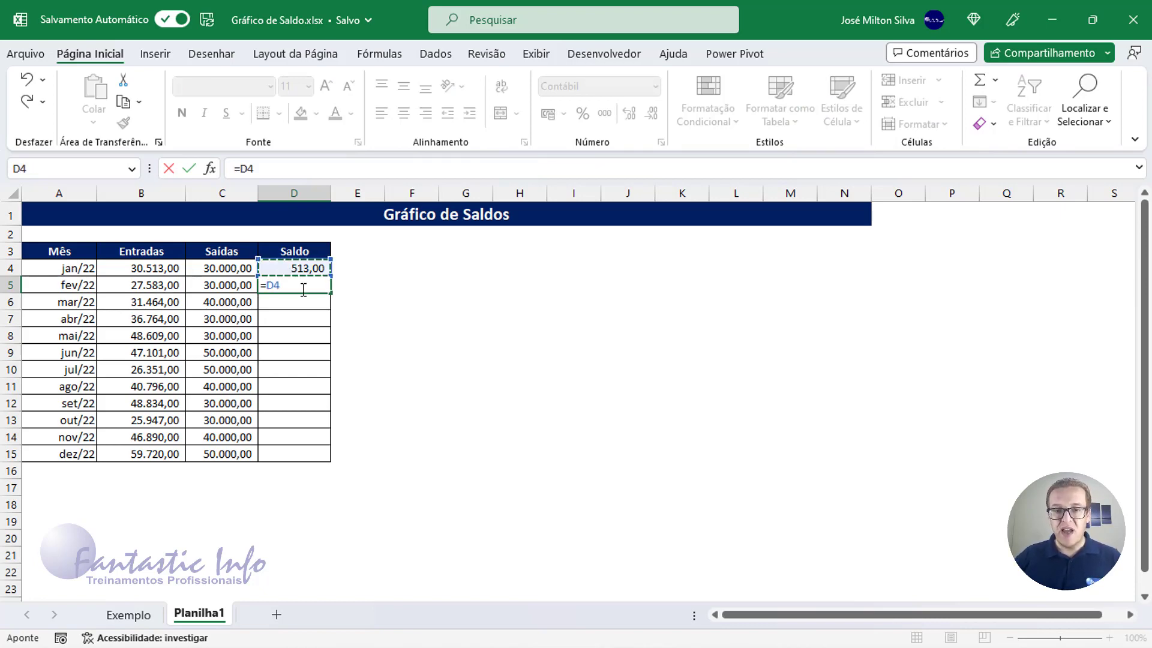
type("+")
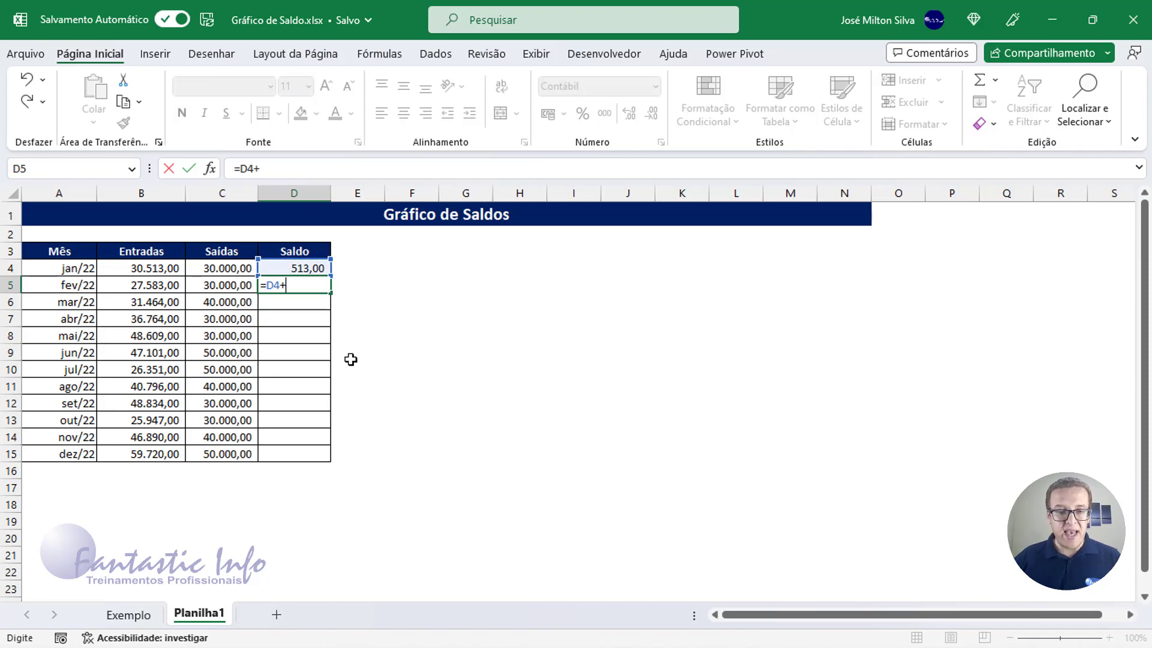
left_click(168, 288)
type("-")
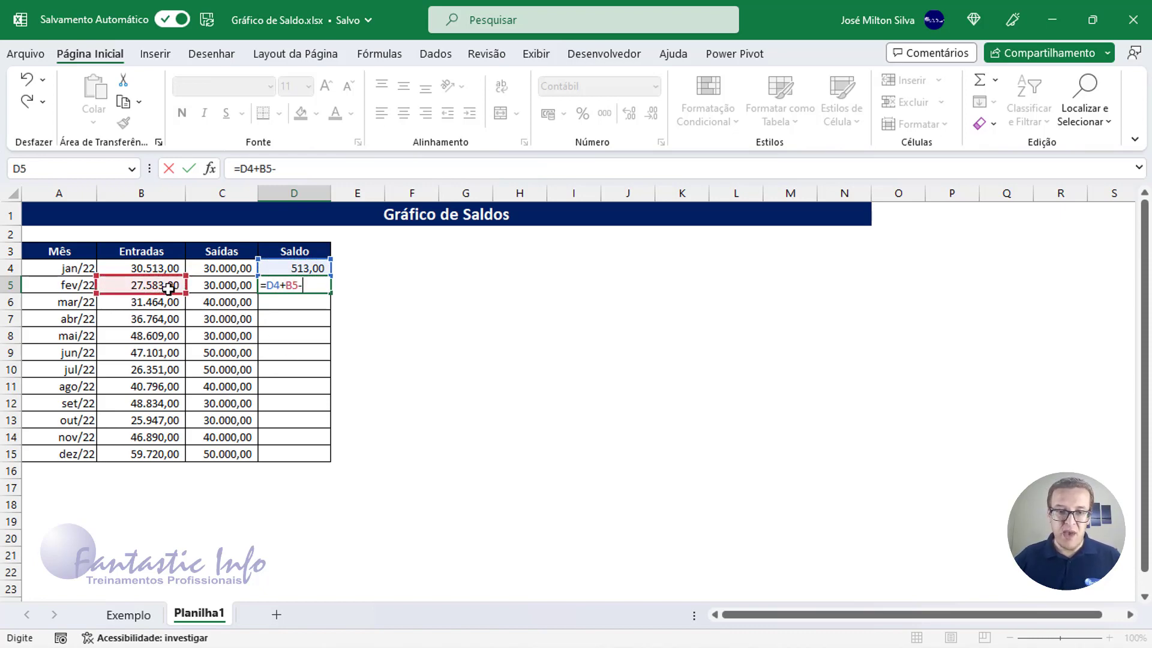
left_click(214, 289)
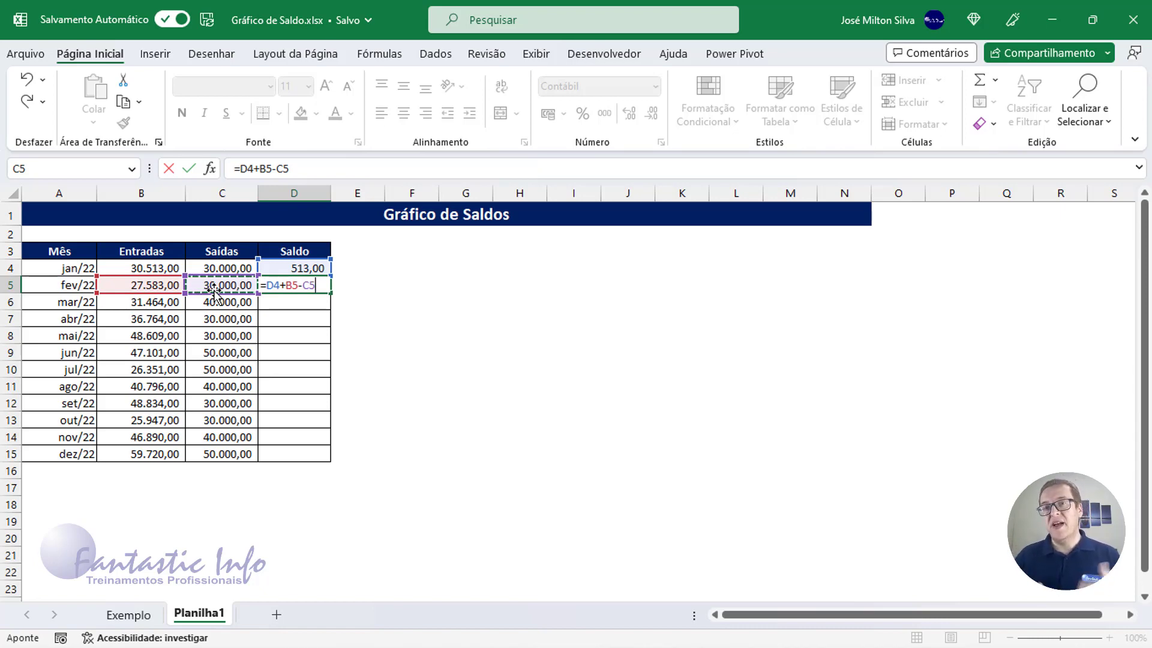
key("Return")
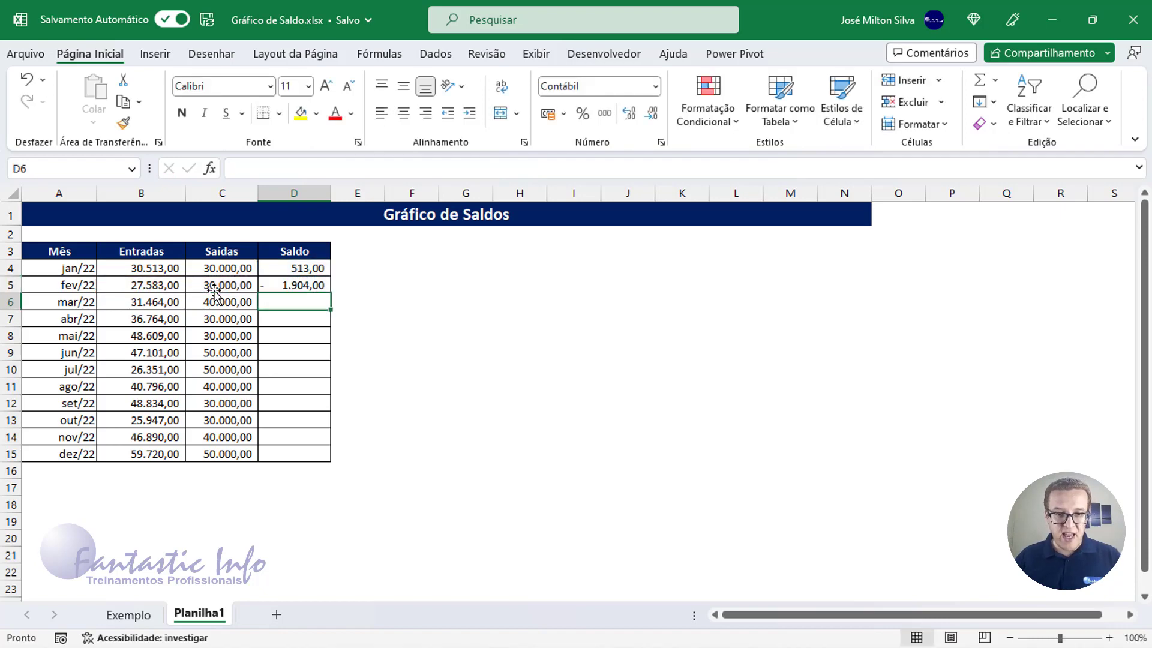
left_click(308, 282)
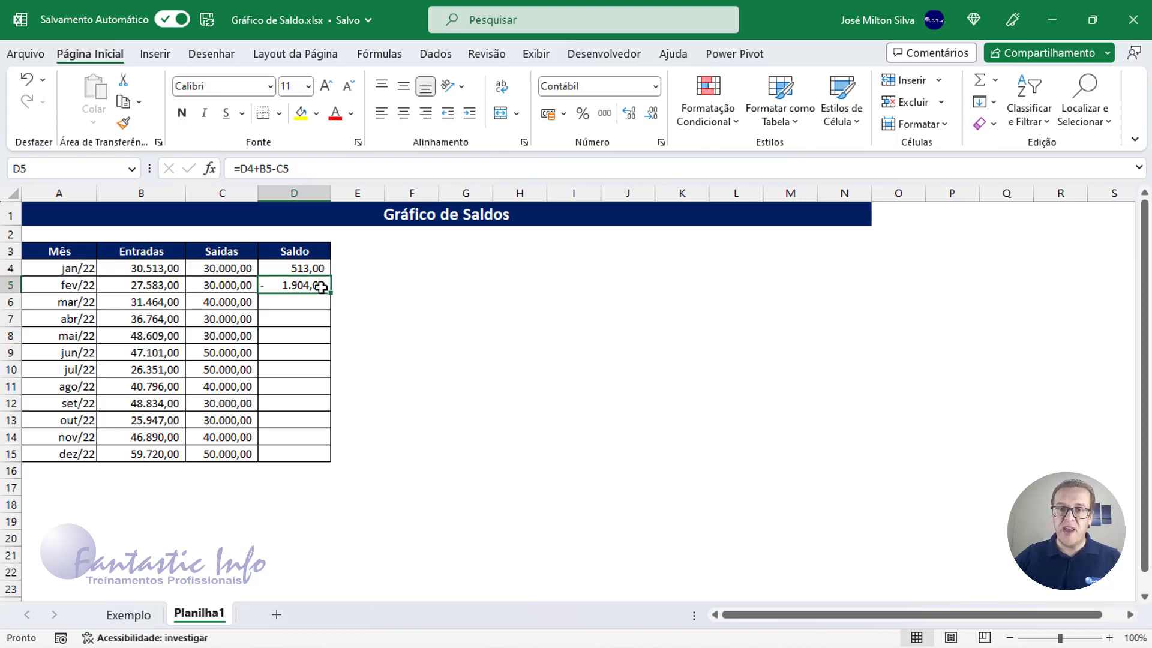
left_click_drag(331, 292, 322, 460)
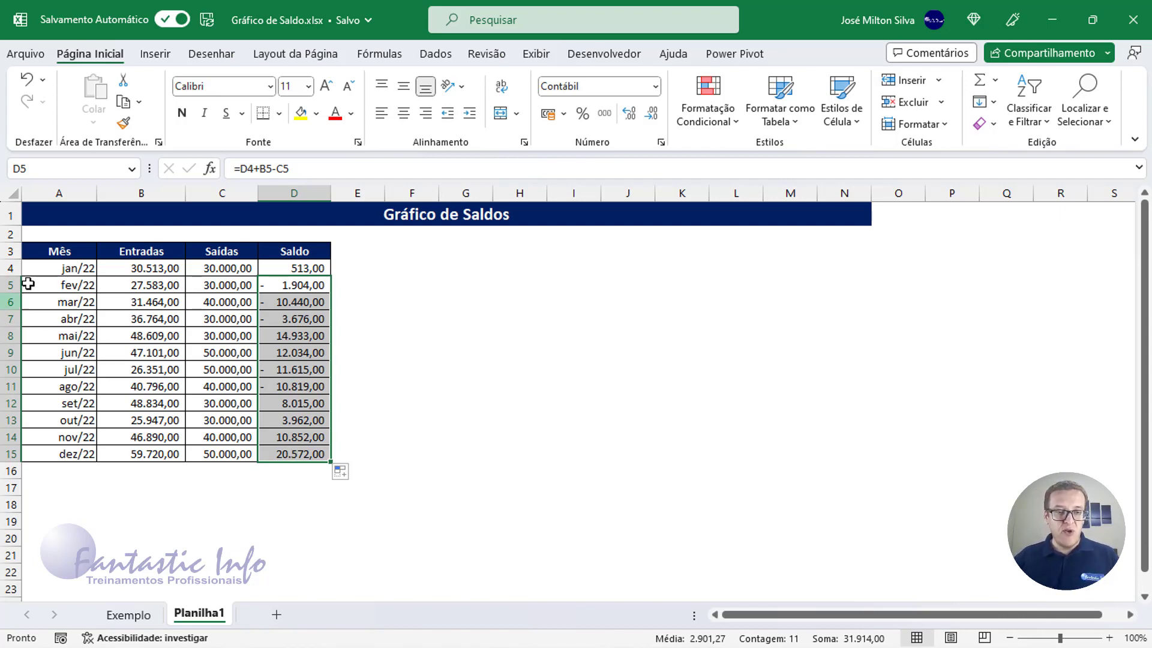
Insert a 2D clustered column chart from A3:A15 and D3:D15, and enlarge it beside the table across columns E to N, down to about row 21.
left_click_drag(60, 252, 62, 451)
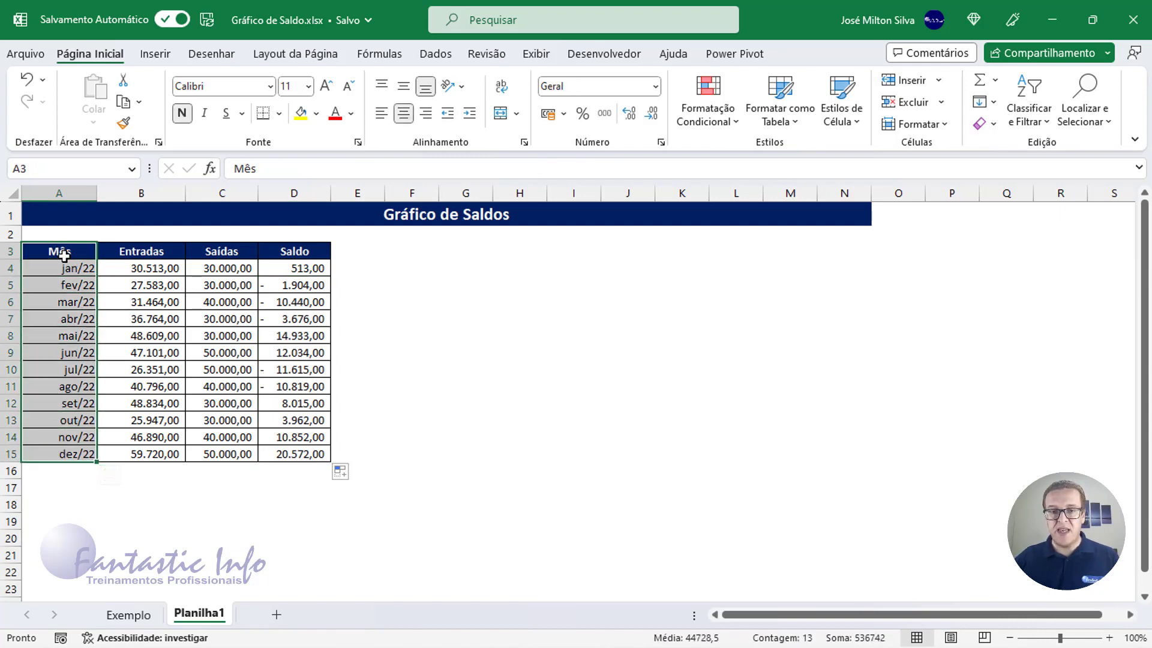
key("ctrl")
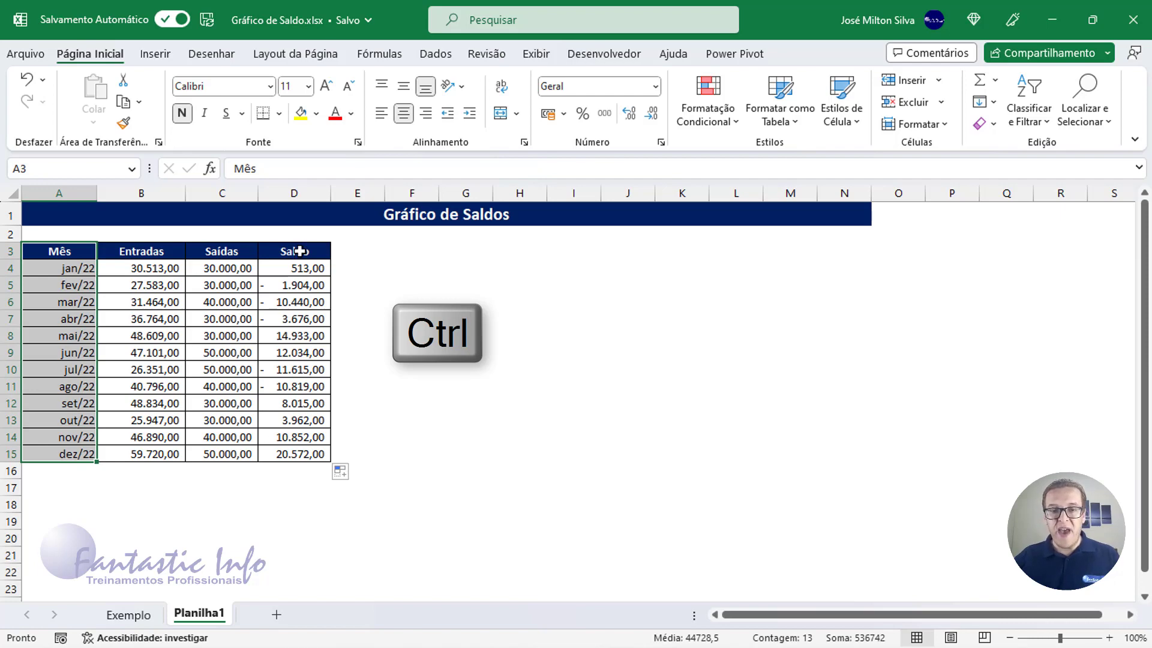
left_click_drag(297, 252, 300, 455)
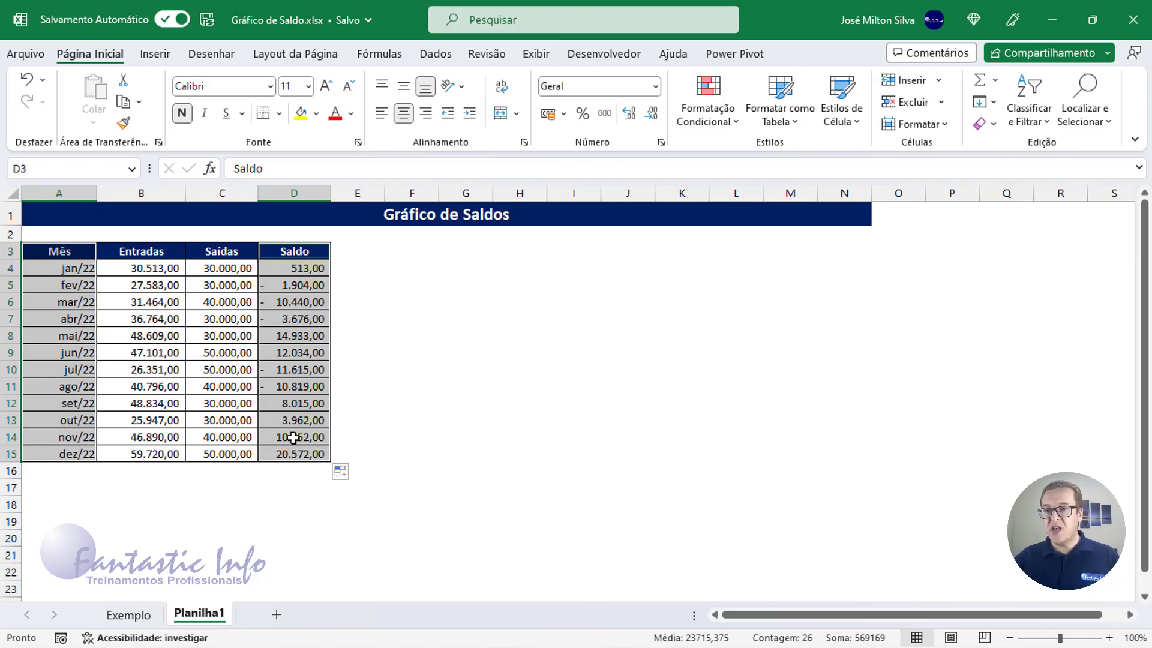
left_click(157, 55)
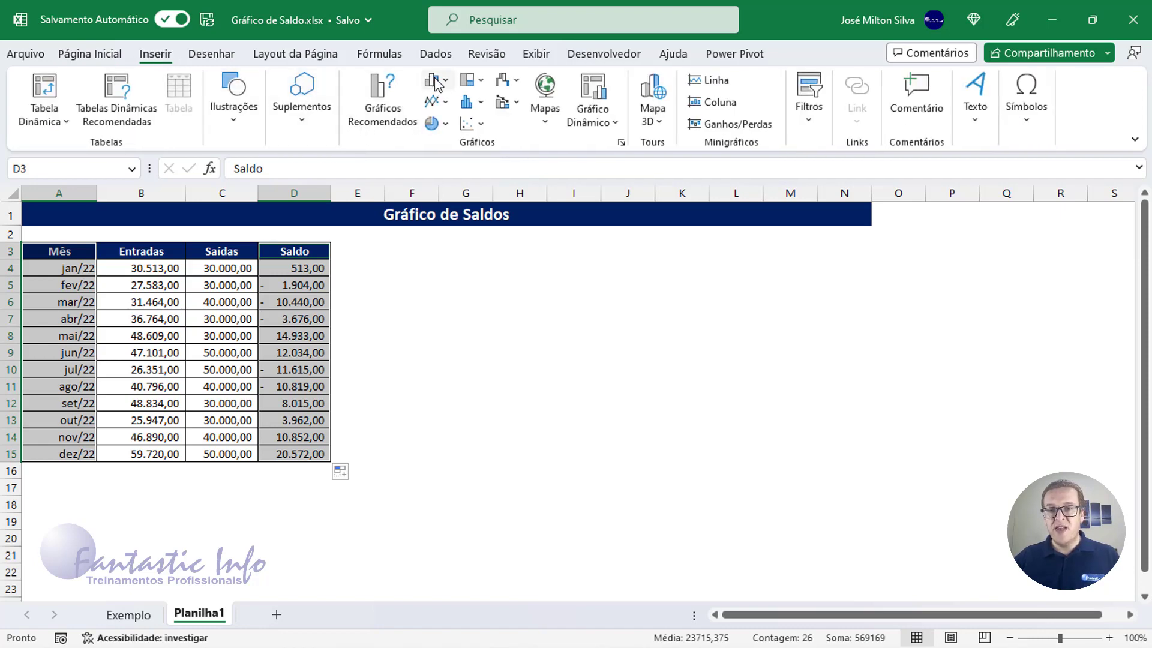
left_click(447, 91)
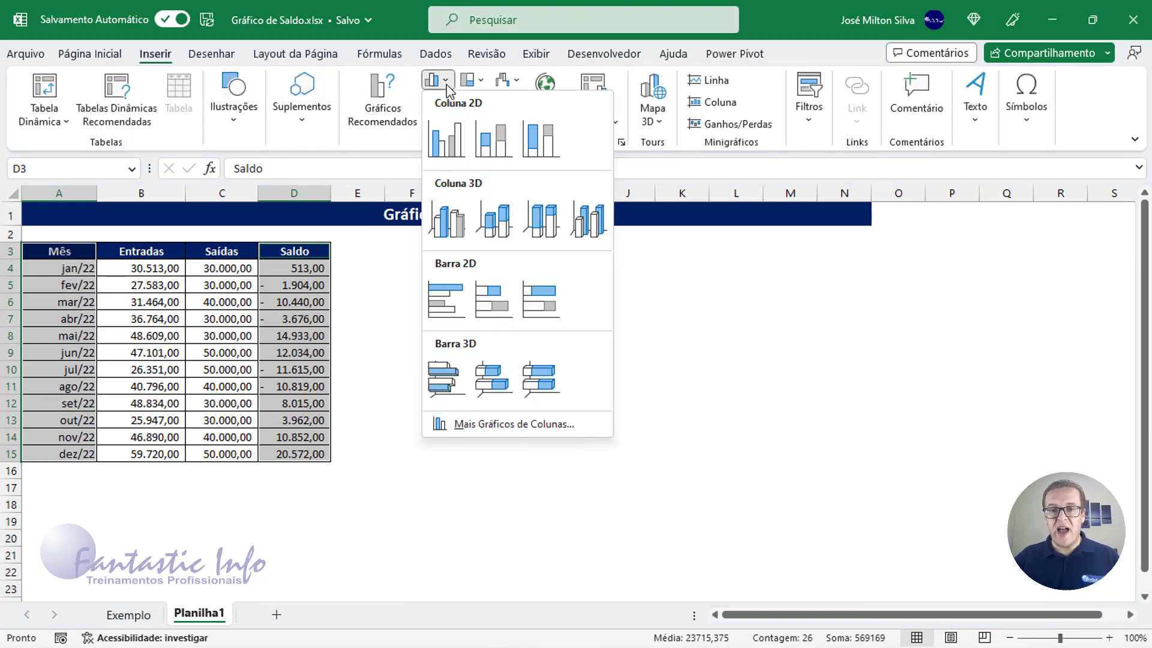
left_click(452, 154)
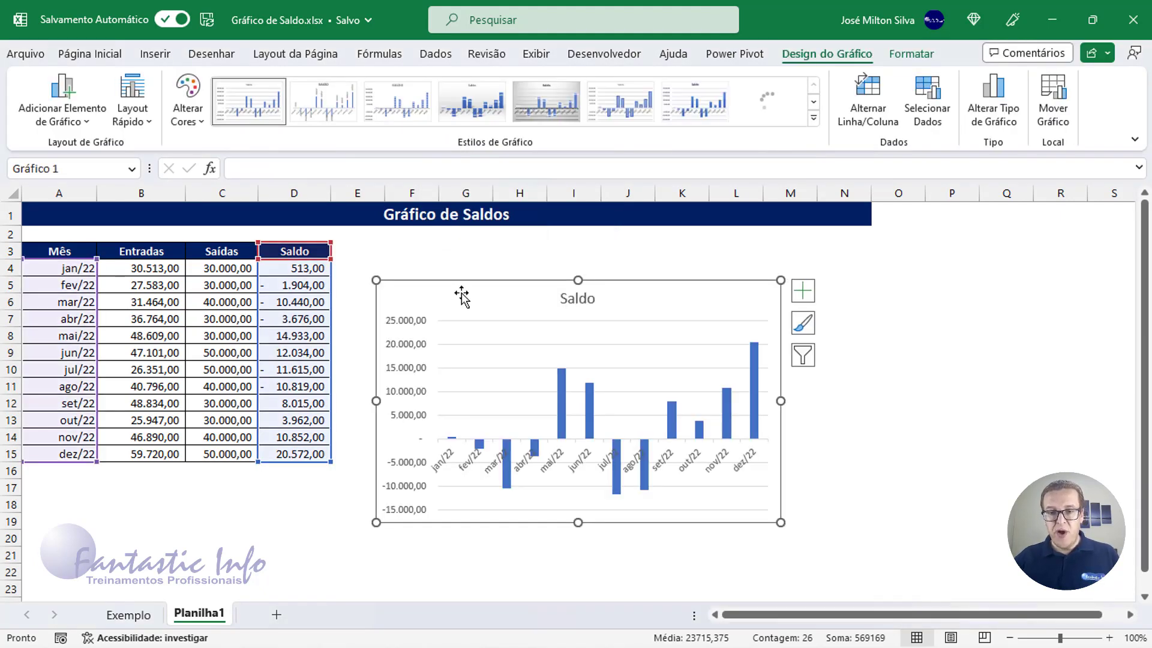
left_click_drag(458, 290, 431, 234)
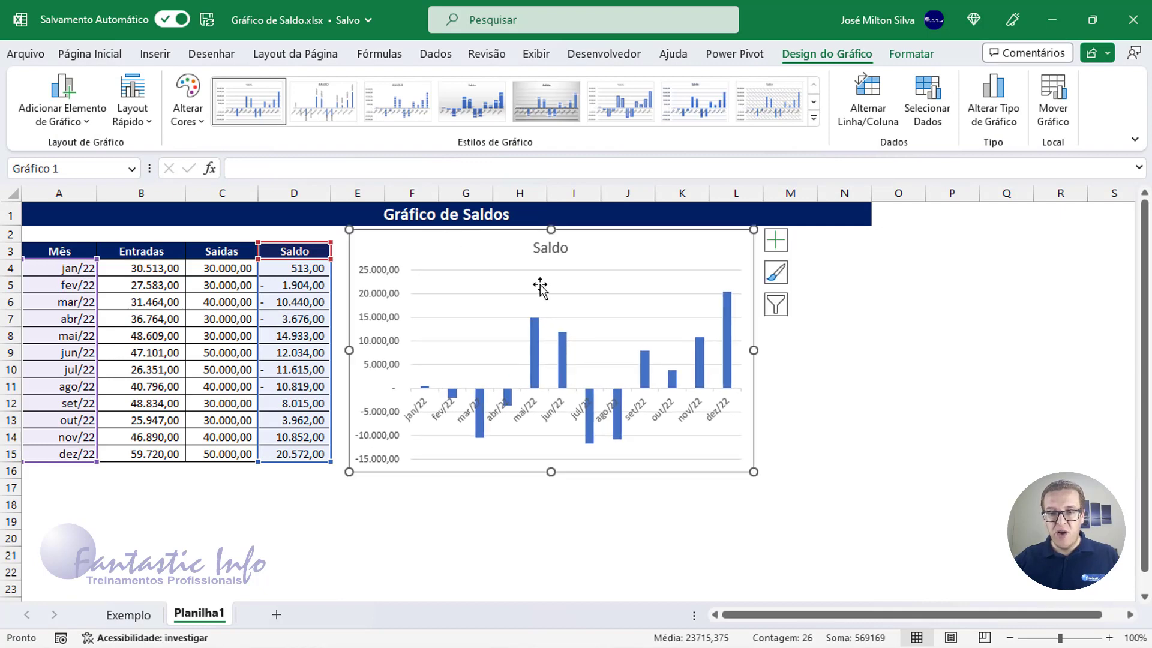
left_click_drag(755, 472, 869, 566)
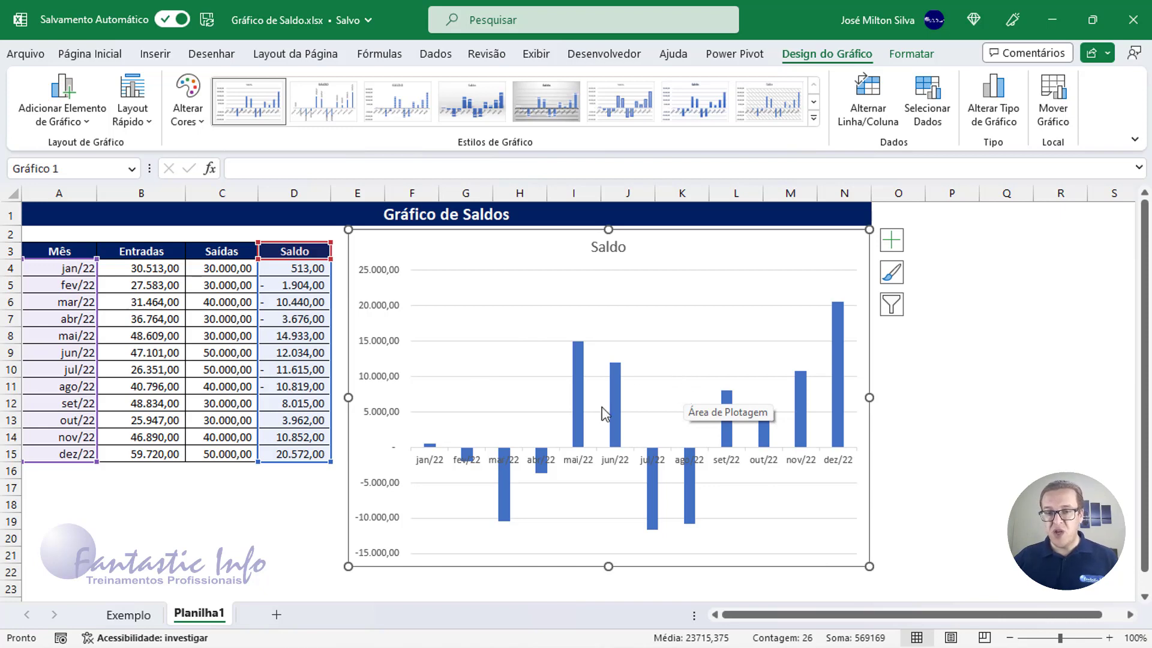
Delete the chart's vertical value axis and its major gridlines.
left_click(388, 350)
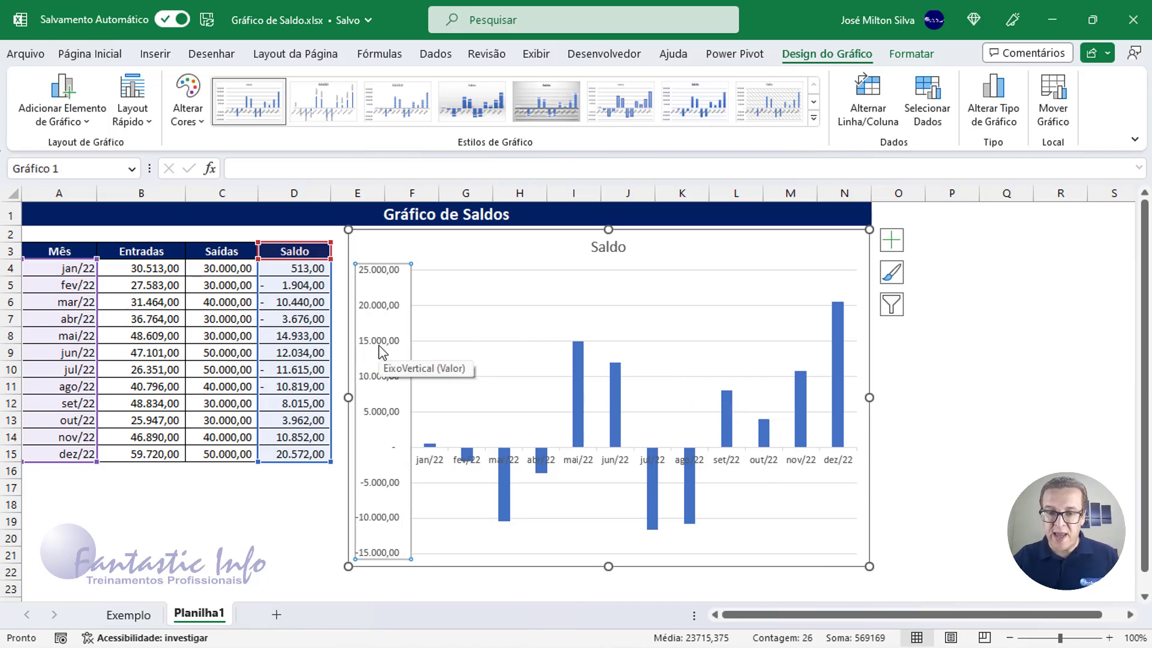
key("Delete")
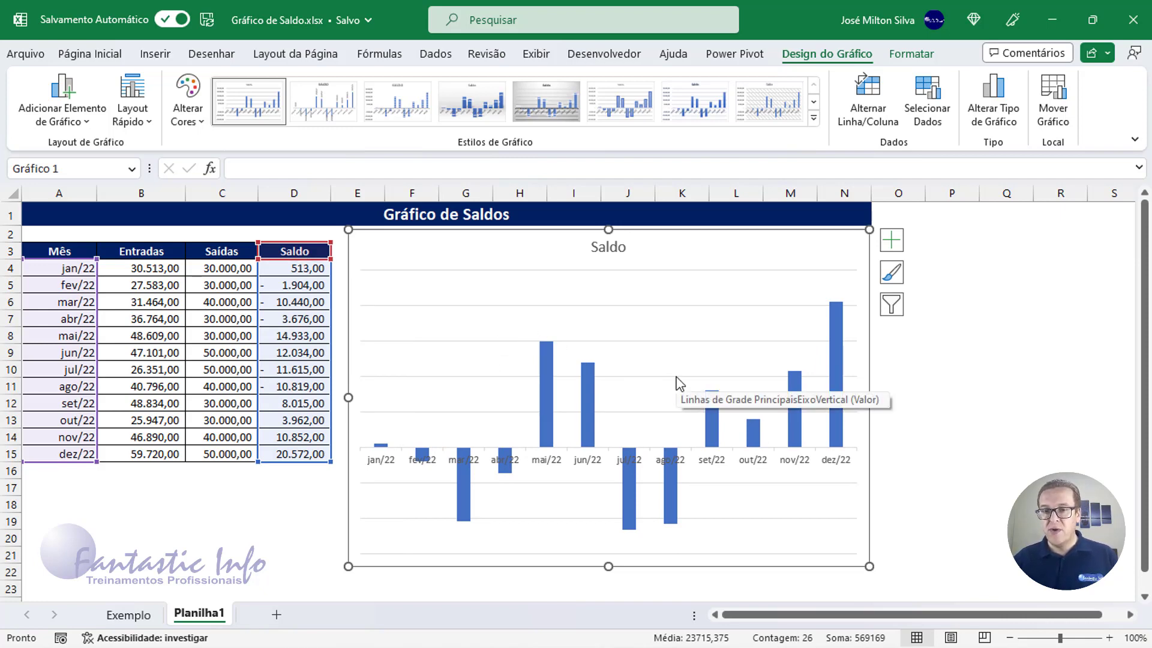
left_click(675, 305)
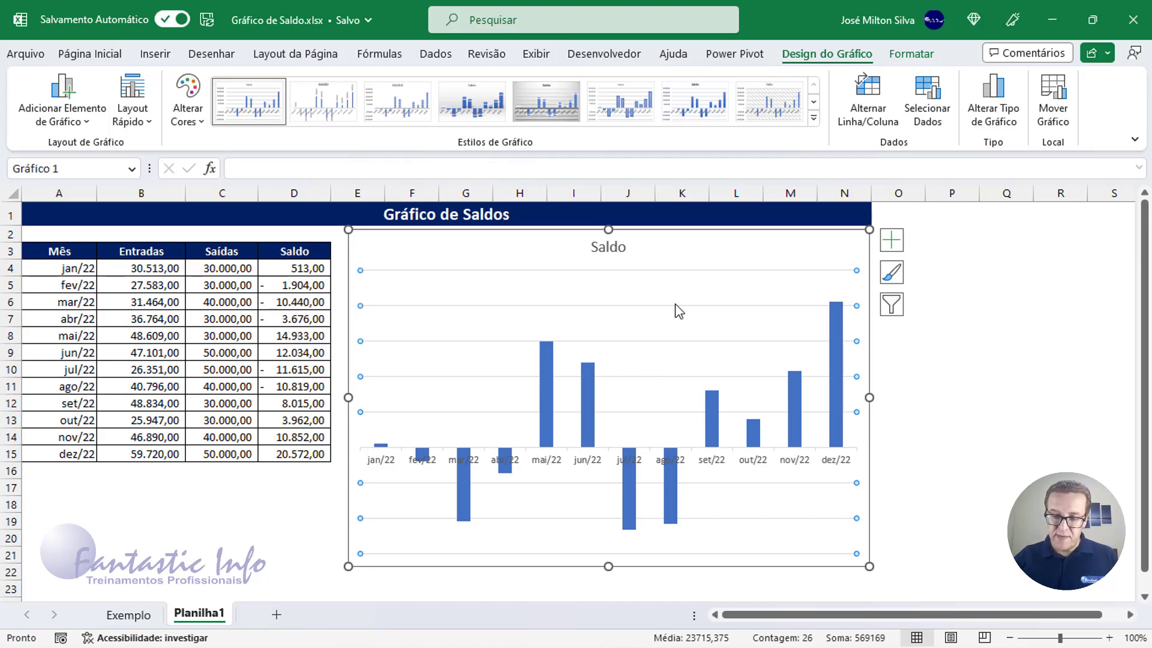
key("Escape")
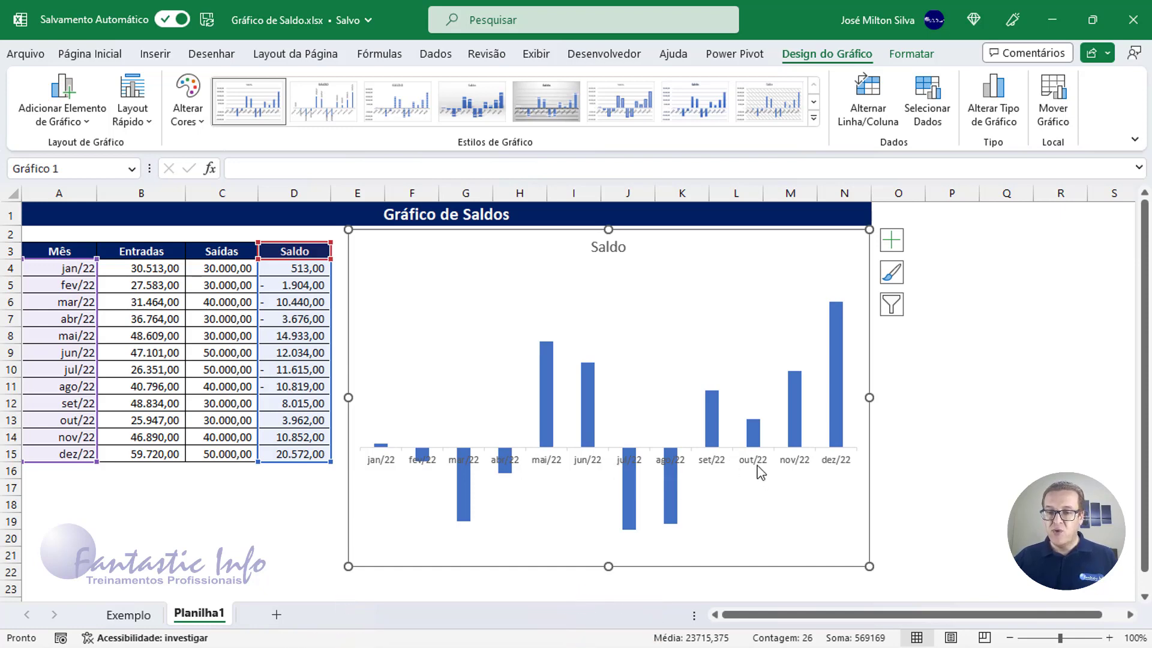
Set the label position of the chart's horizontal month axis to Inferior.
left_click(719, 467)
double_click(719, 468)
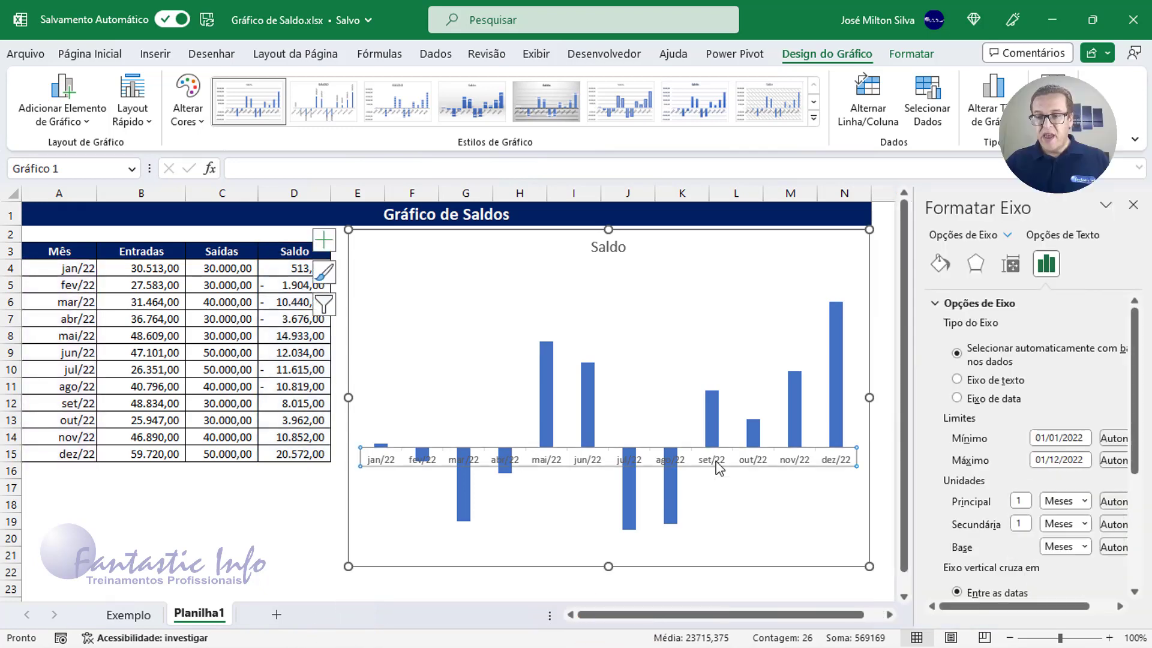
left_click_drag(914, 418, 876, 418)
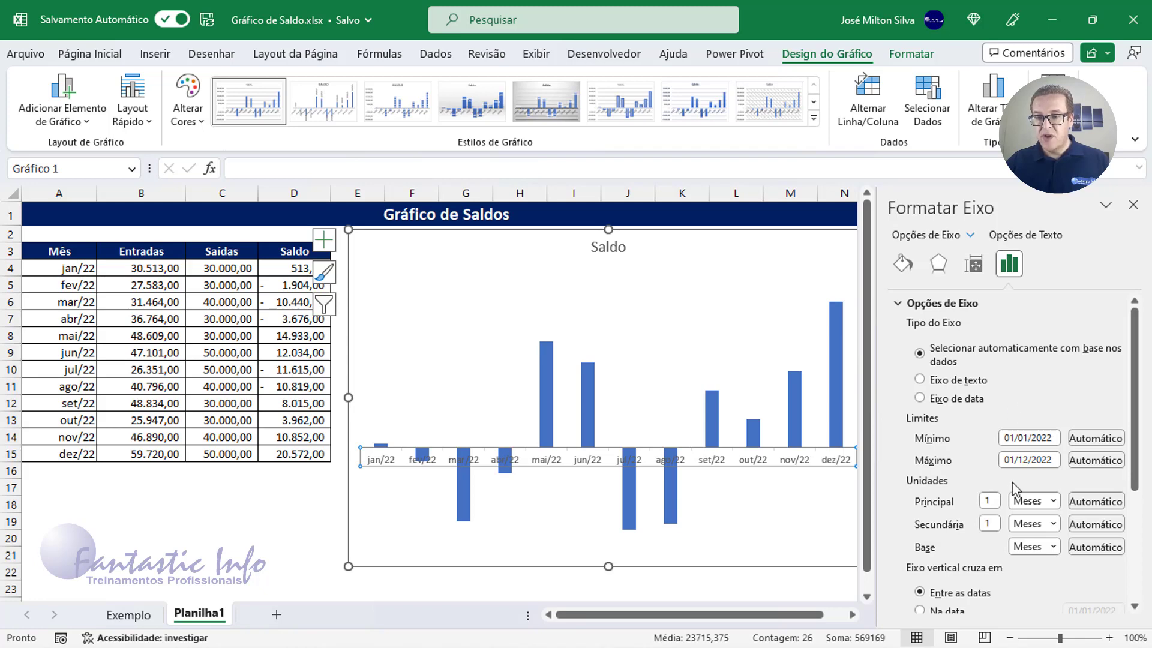
scroll(1014, 487, "down", 5)
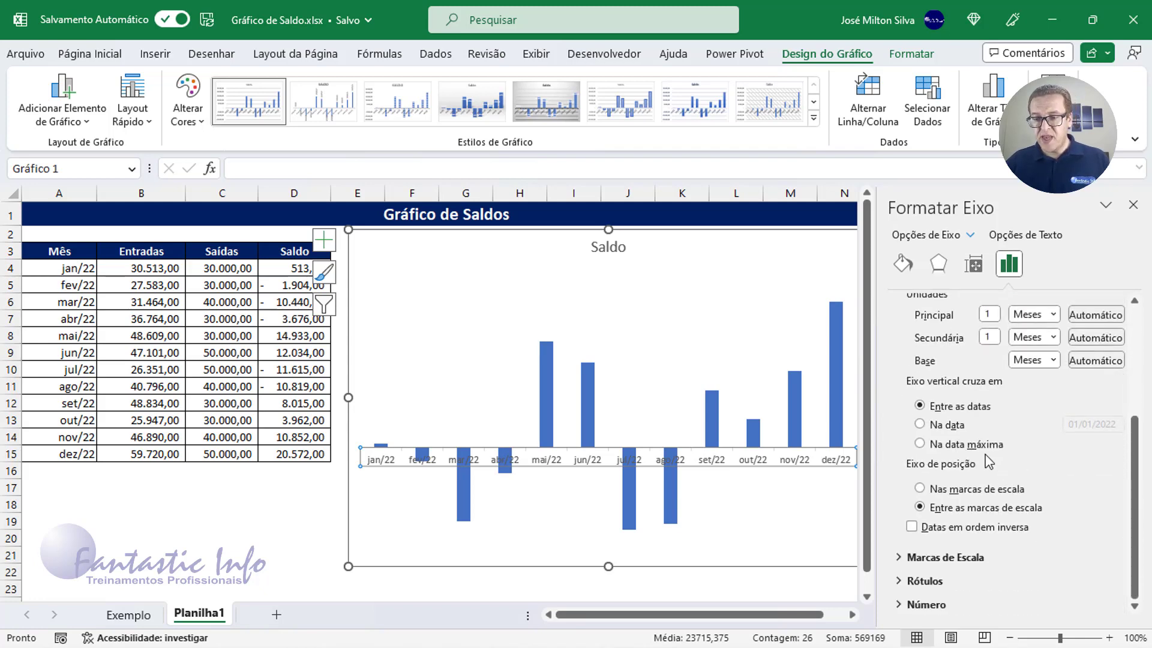
left_click(903, 585)
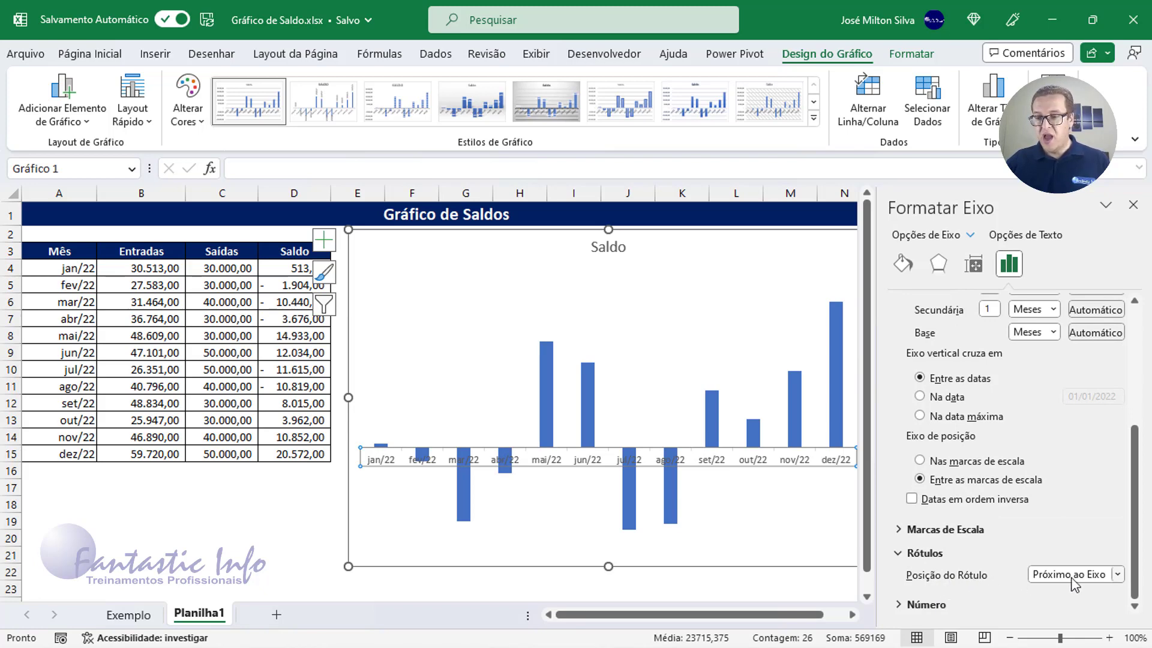
key("ctrl")
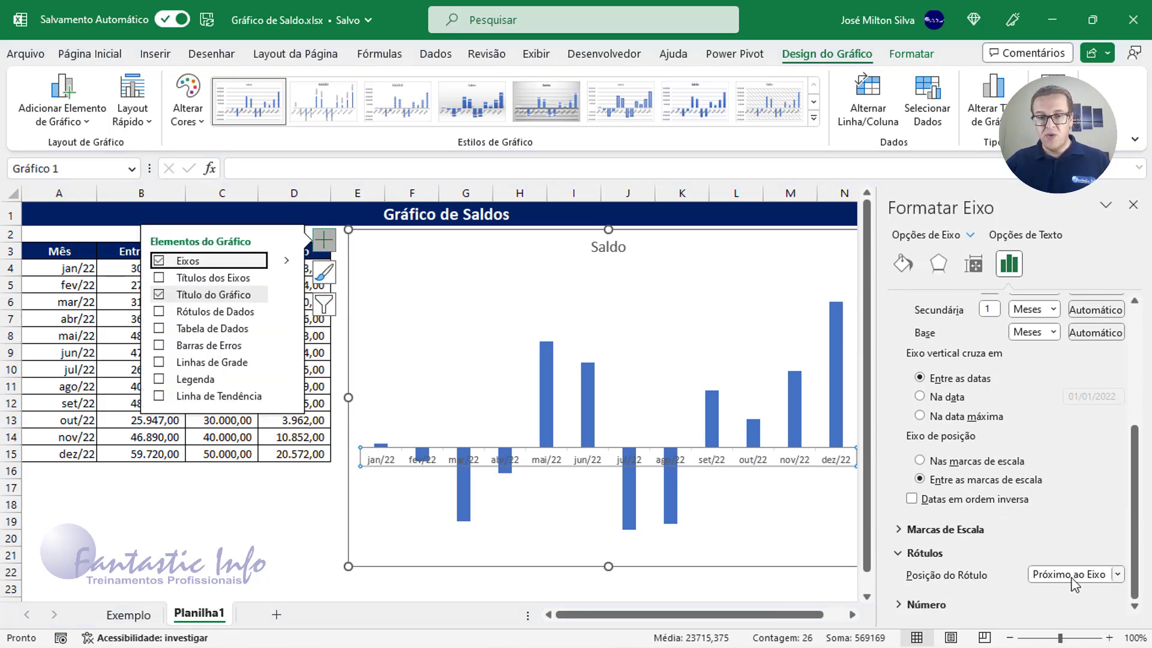
left_click(325, 240)
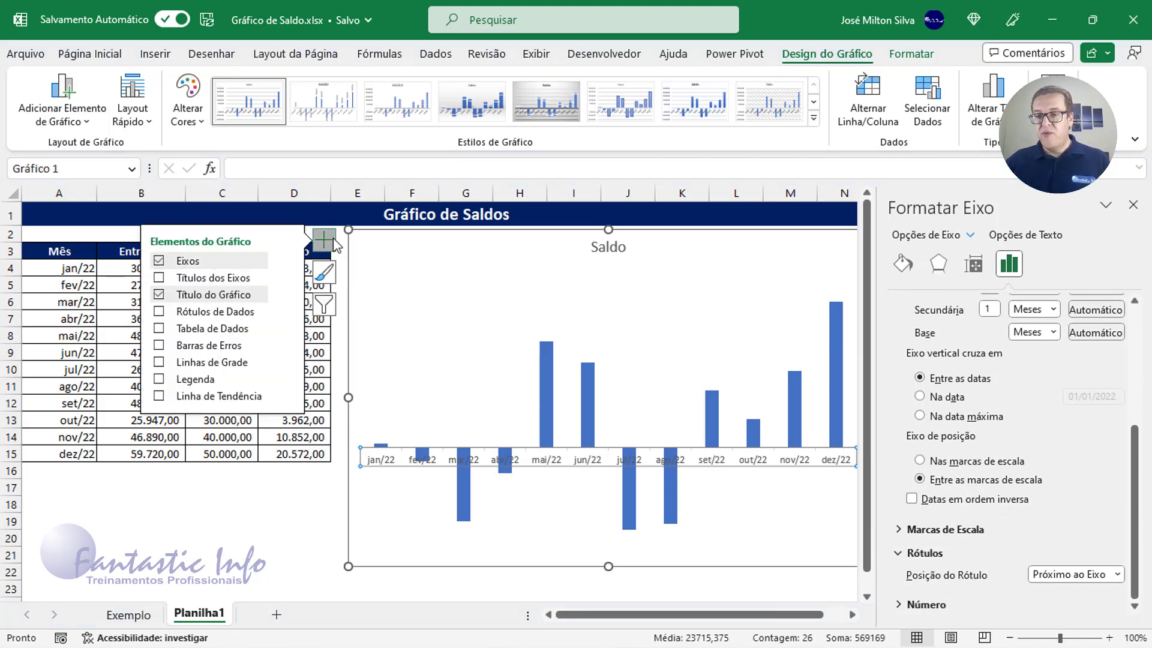
left_click(1117, 577)
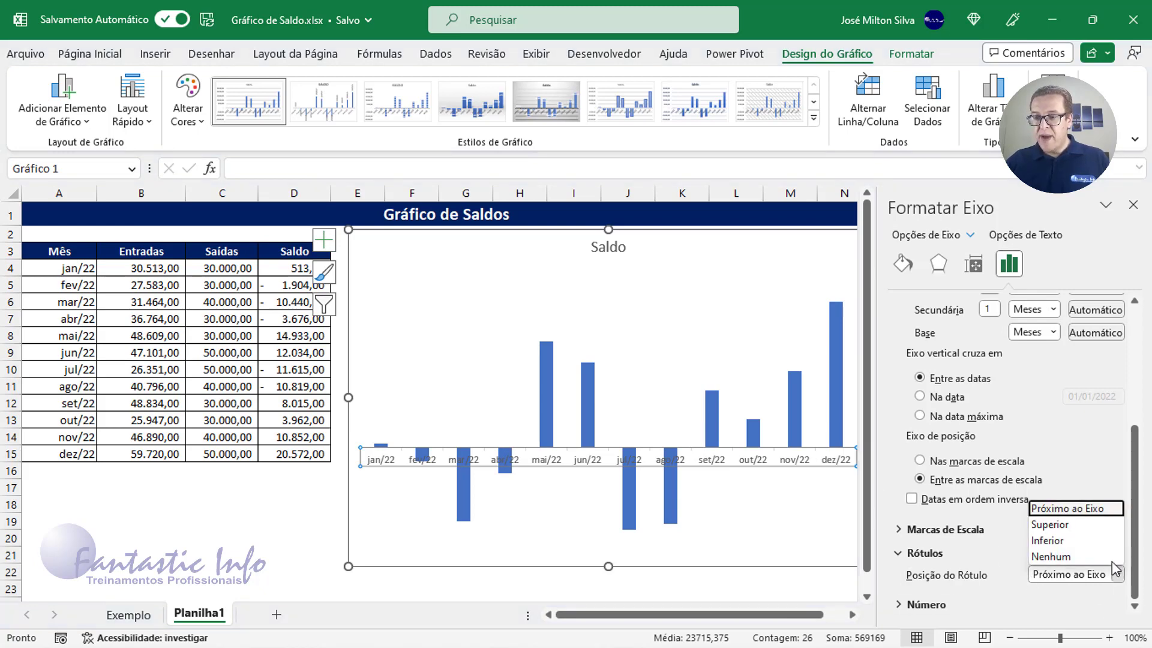
left_click(1074, 547)
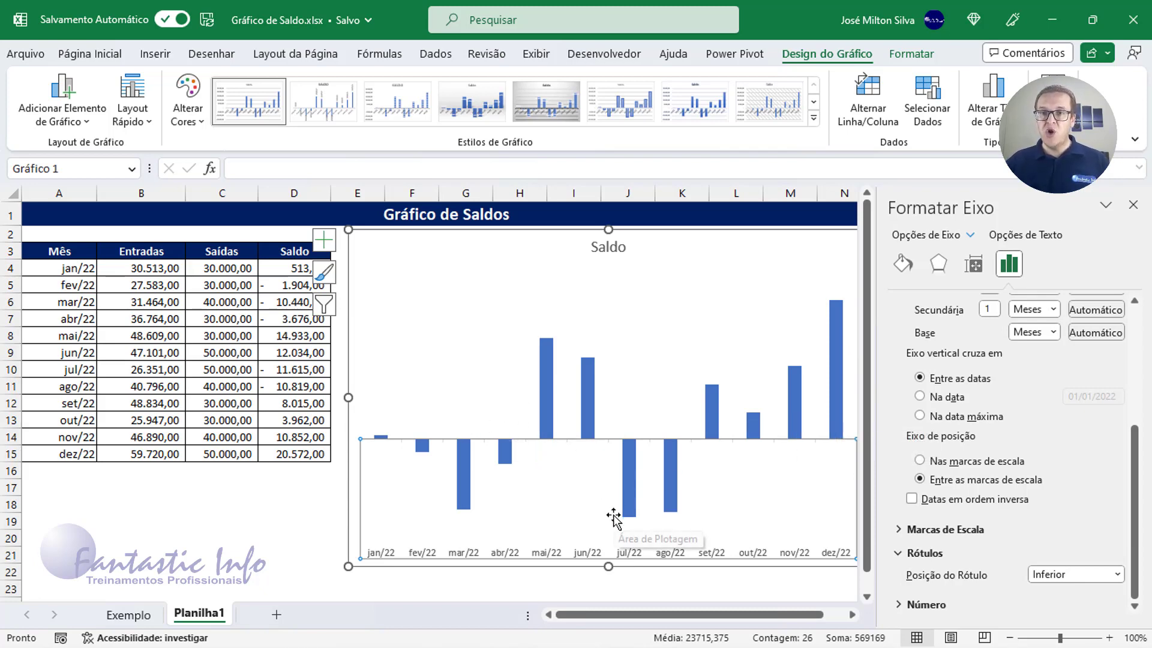
Set the gap width (Largura do Espaçamento) of the Saldo column series to 60%.
left_click(546, 400)
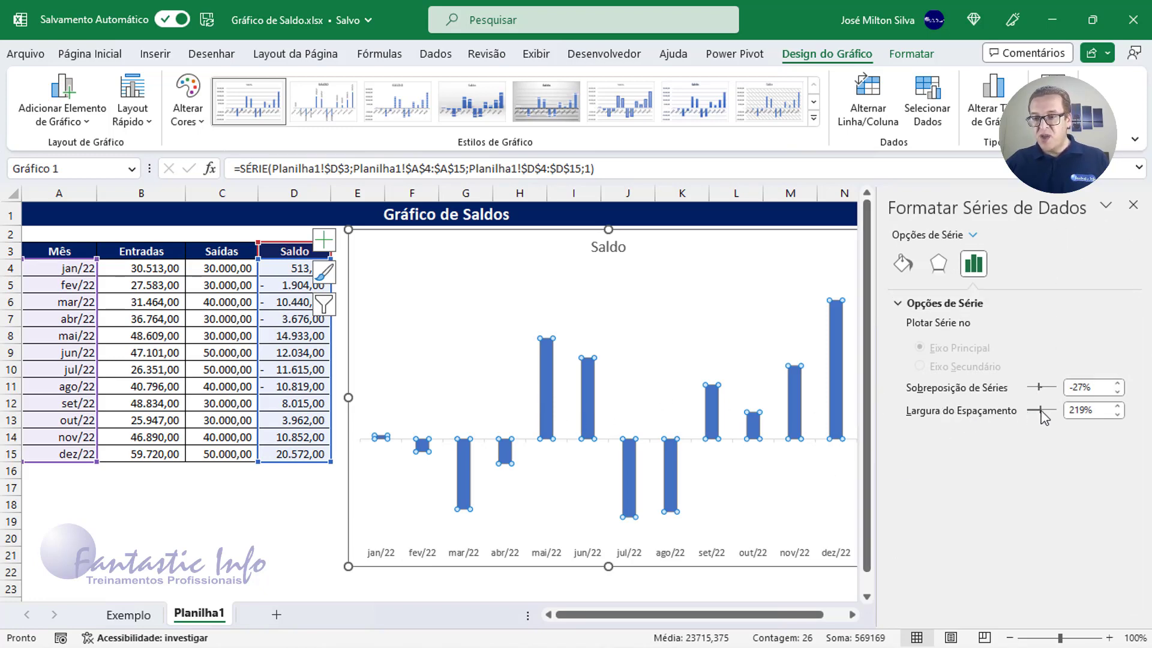
double_click(1096, 411)
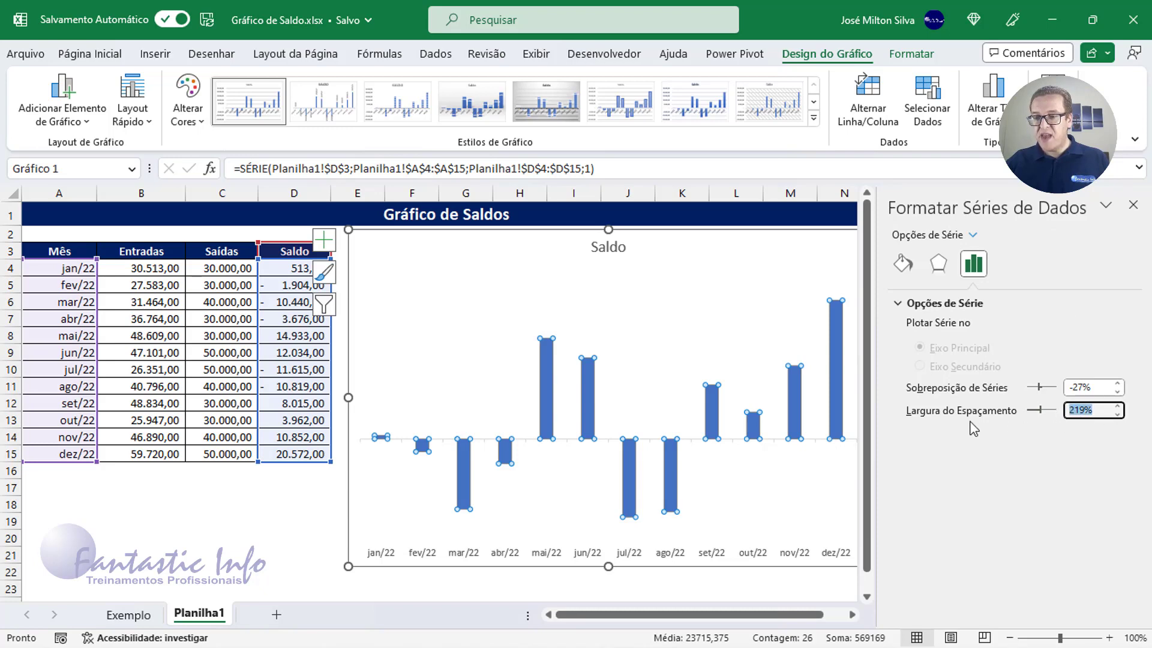
left_click(1098, 411)
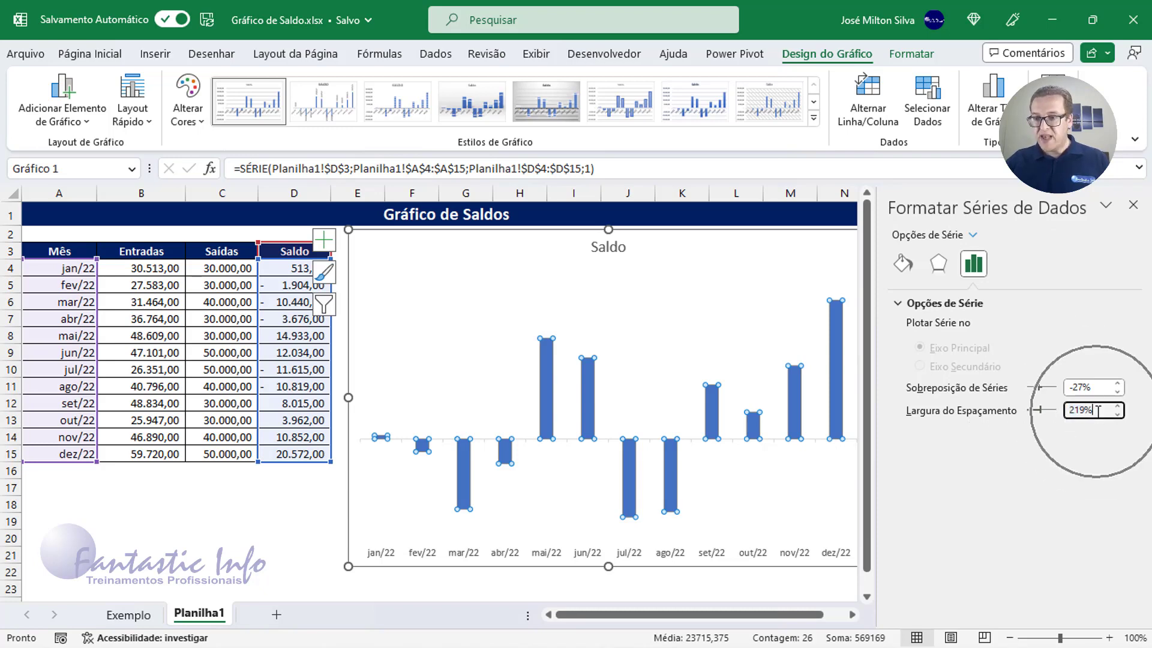
double_click(1098, 411)
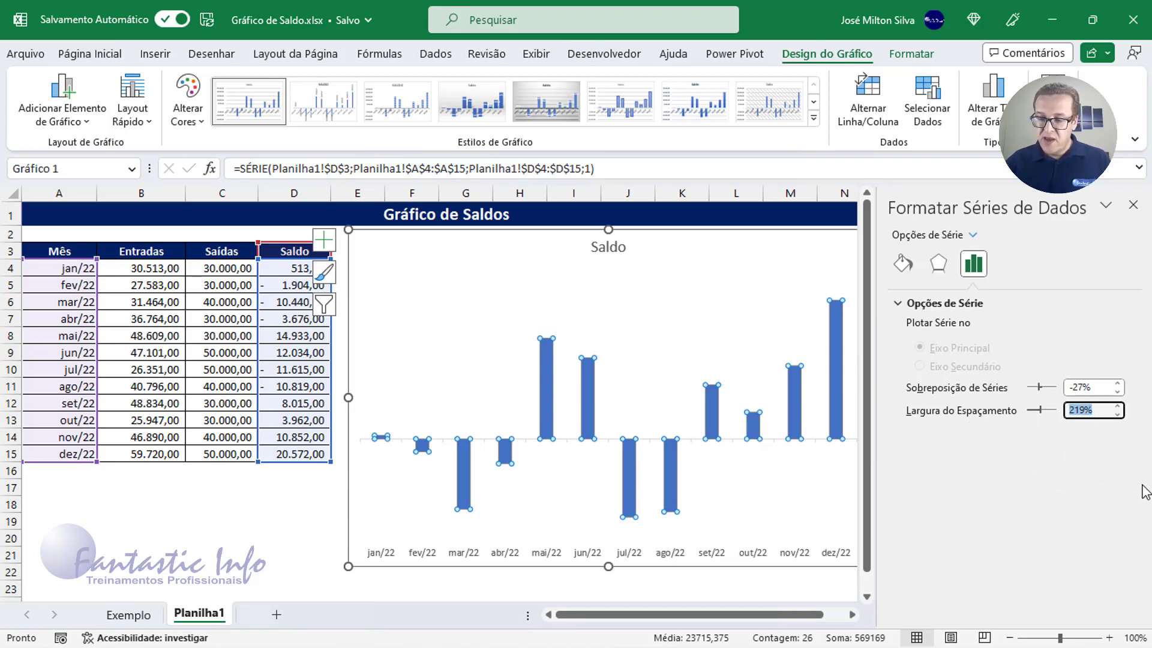
type("60")
key("Return")
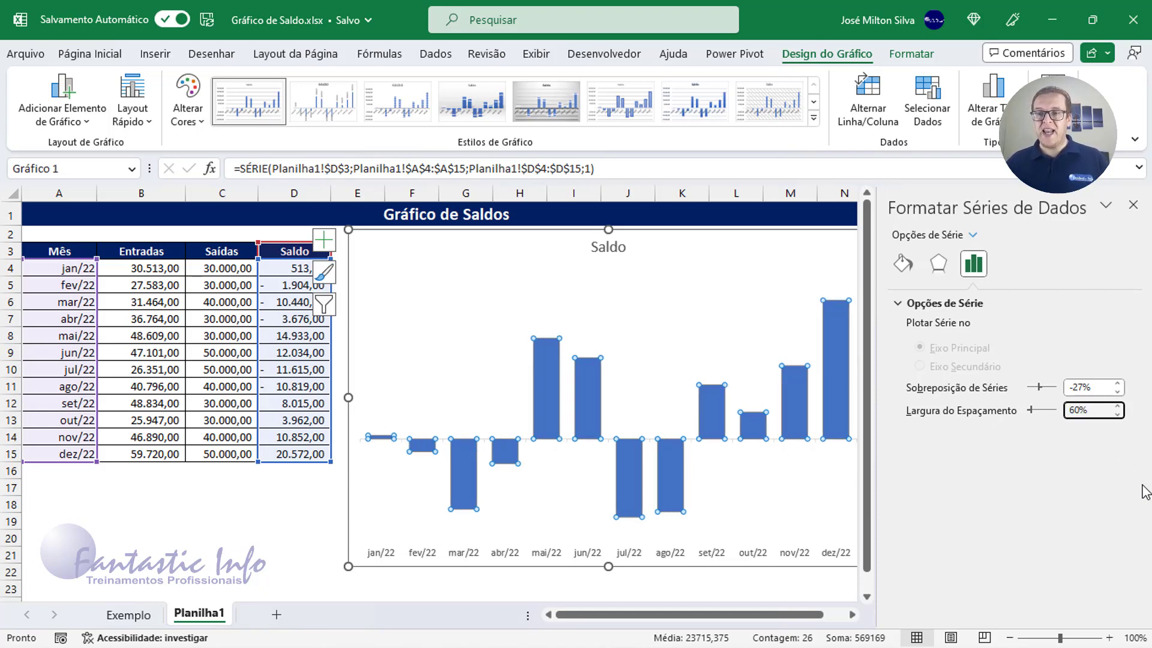
Enable Inverter se negativo for the Saldo series and give it a solid fill (Preenchimento sólido).
left_click(903, 265)
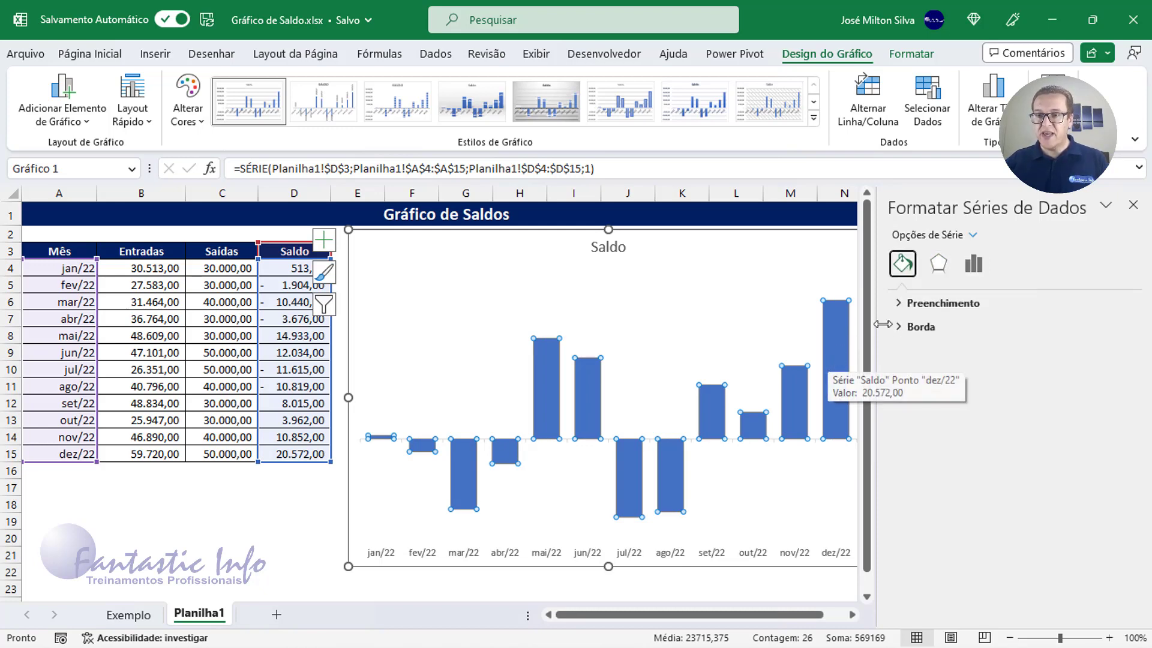
left_click(906, 304)
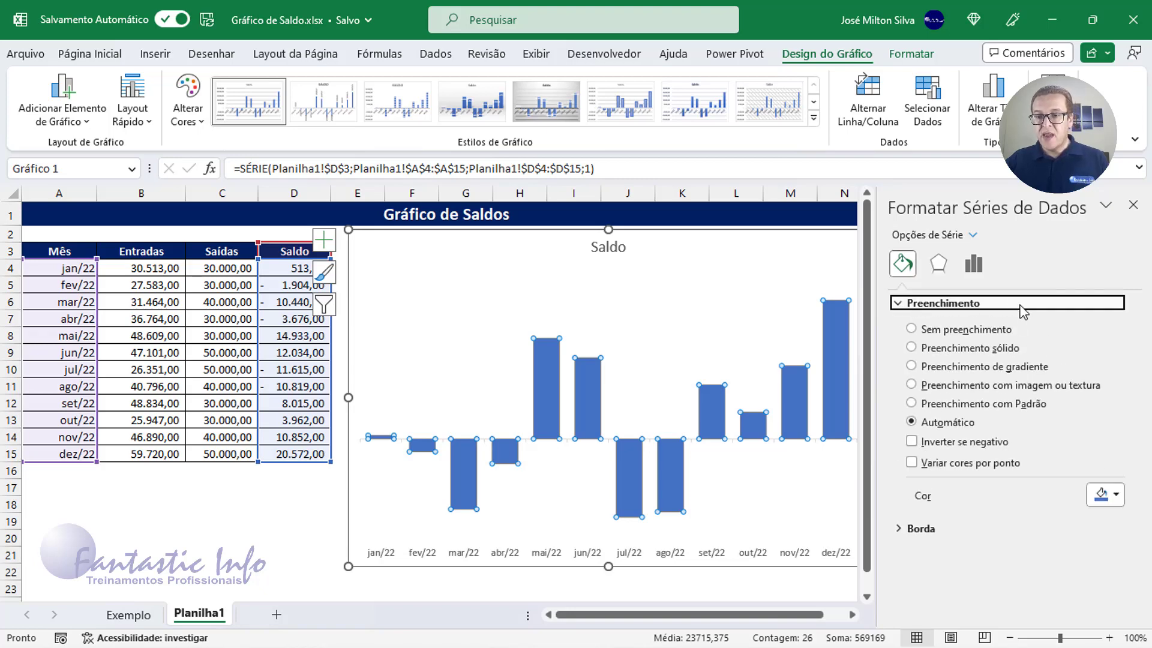
left_click(963, 447)
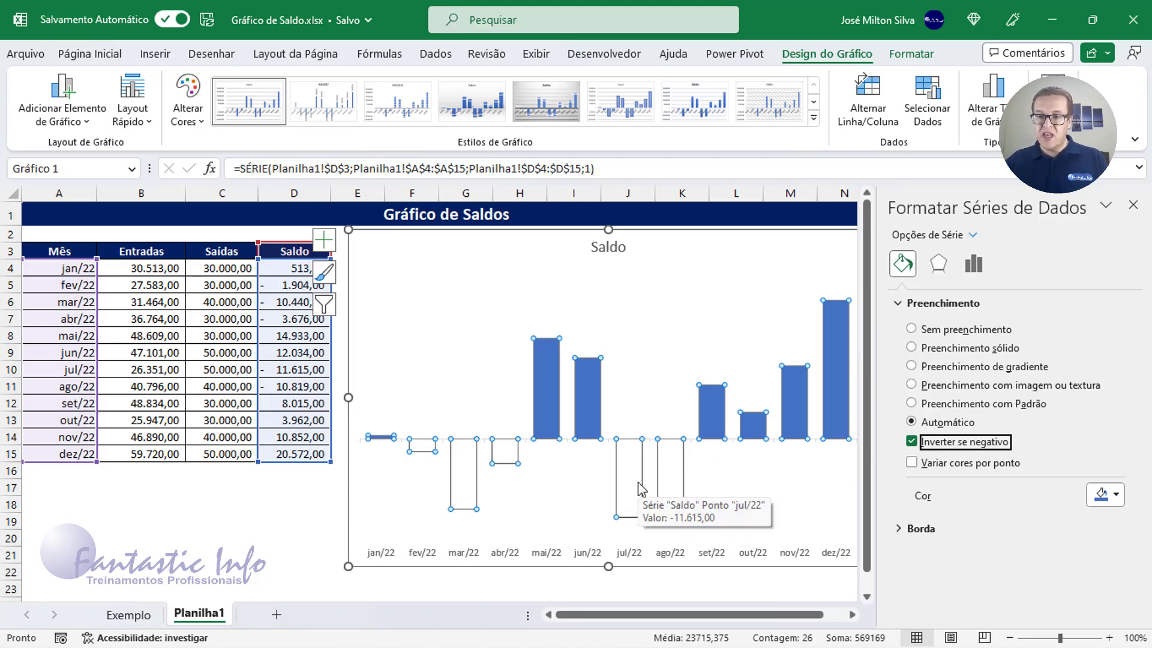
left_click(927, 349)
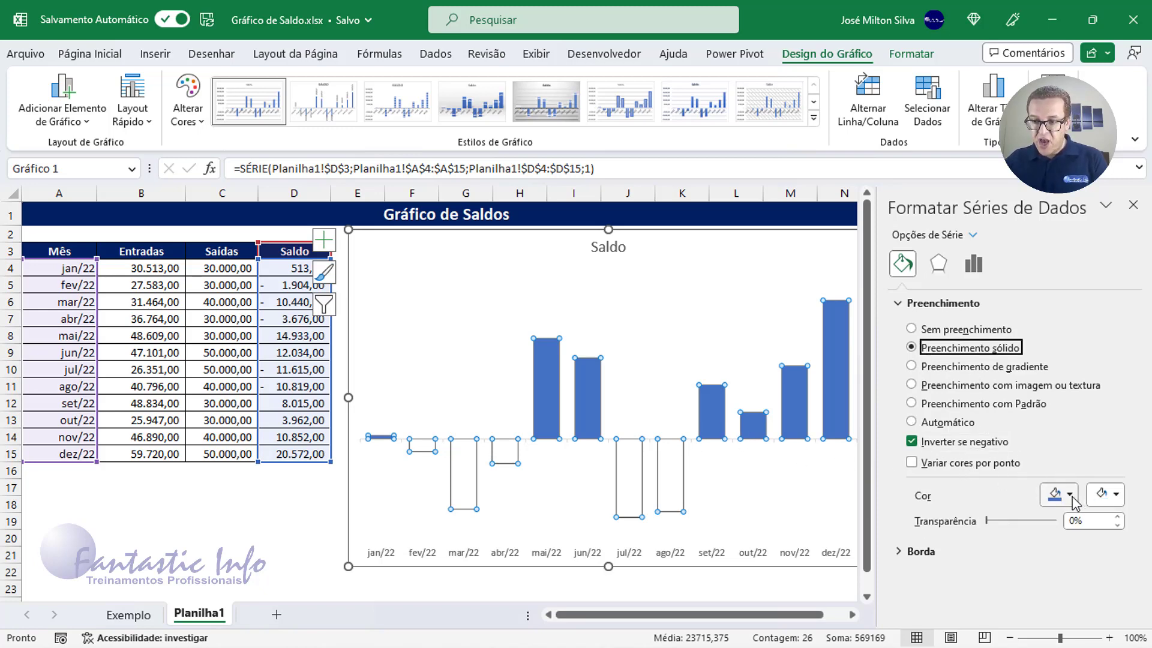
Try standard dark blue and standard green as the fill colour of the positive columns.
left_click(1071, 495)
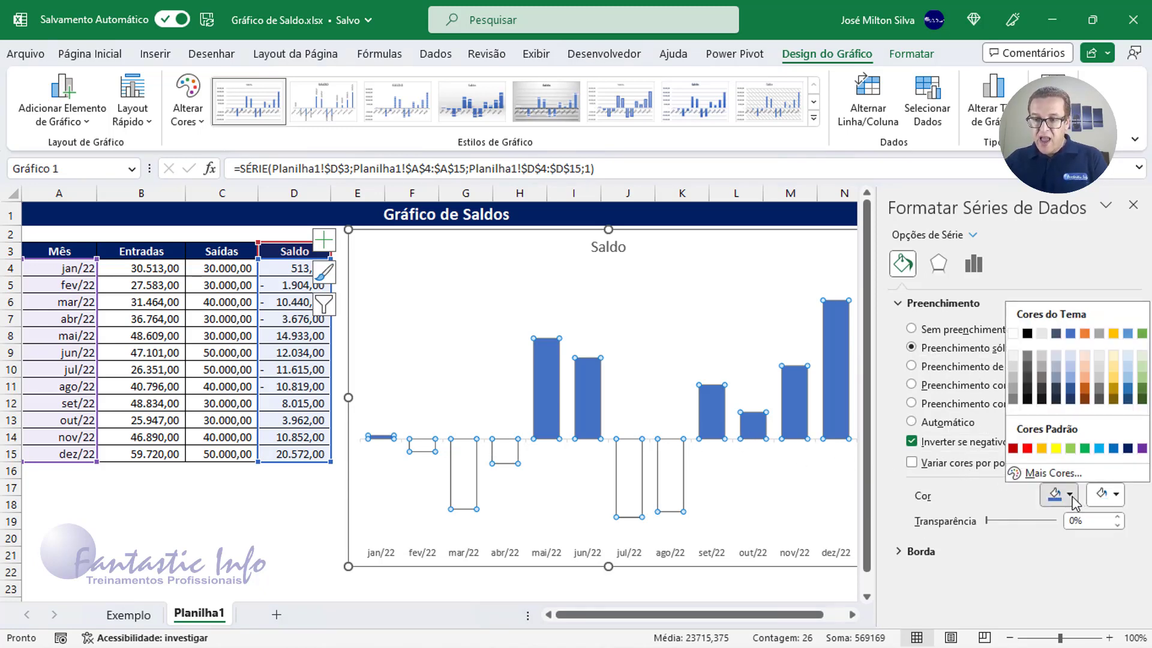
left_click(1128, 448)
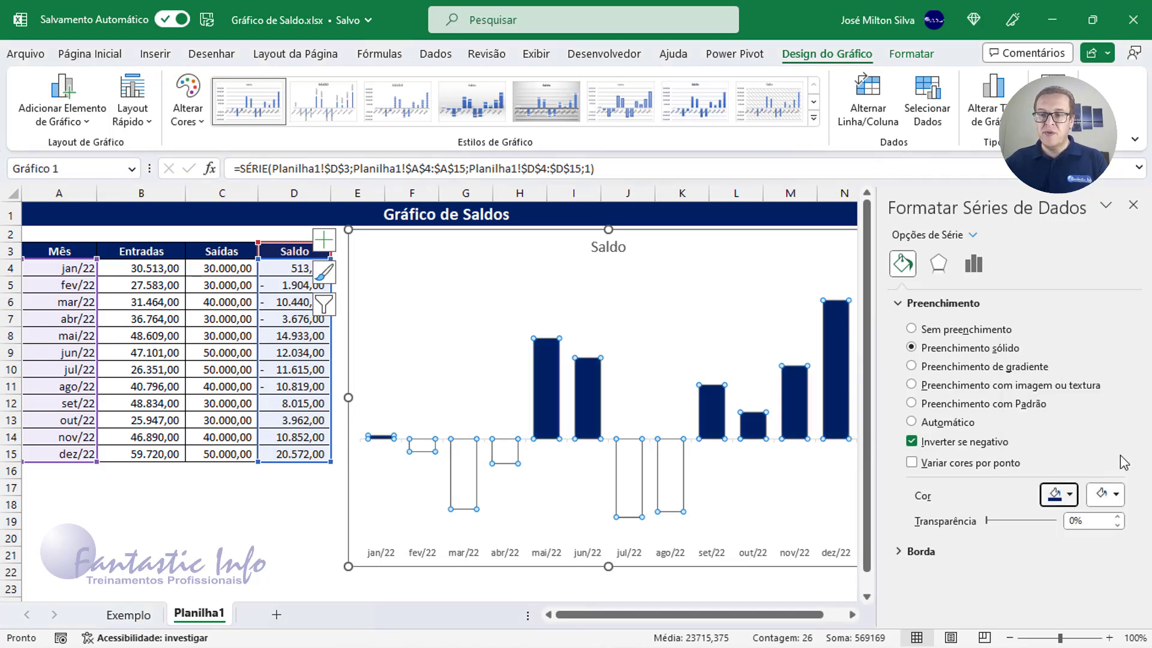
left_click(1070, 495)
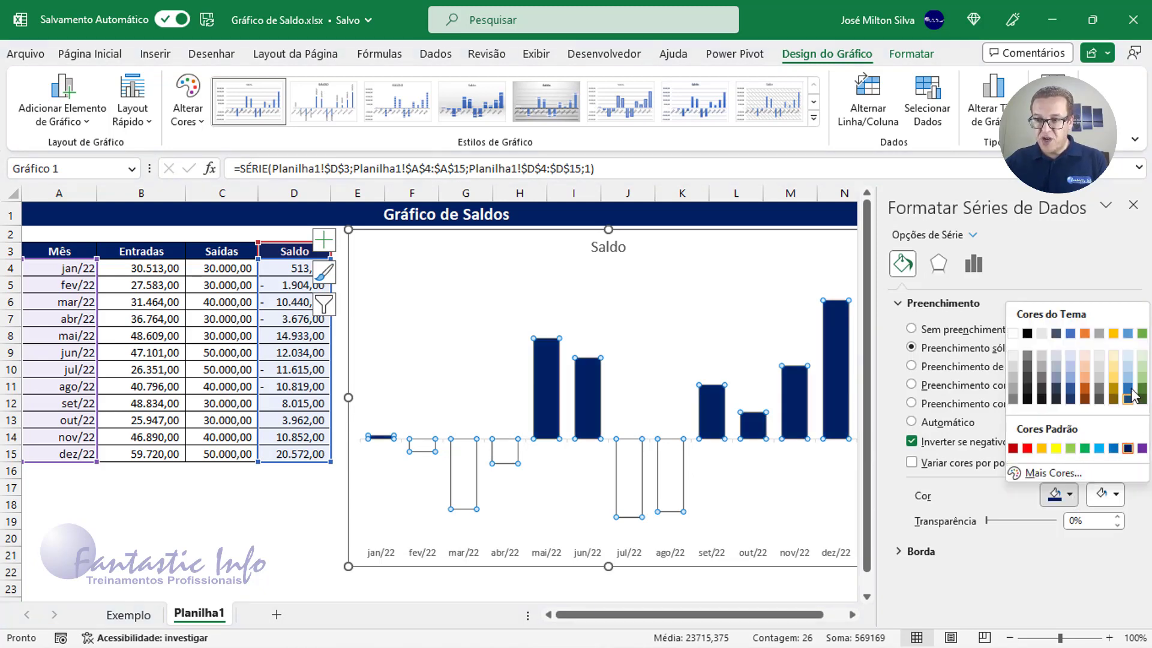
left_click(1085, 449)
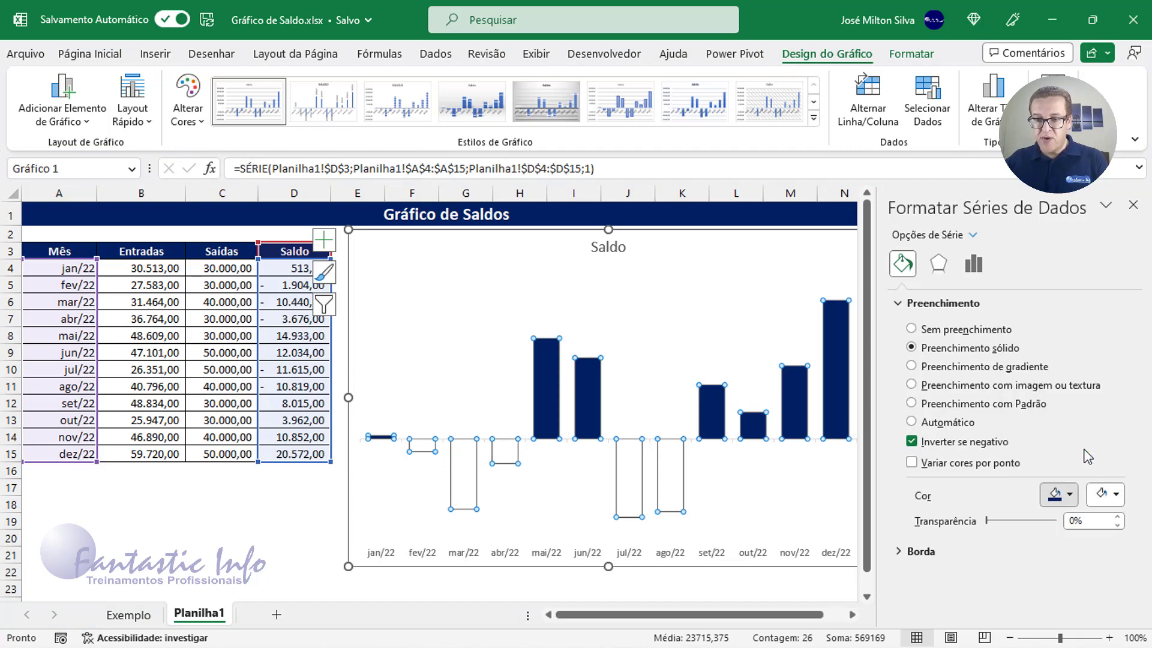
Colour the negative Saldo columns standard dark red and the positive columns standard dark blue.
left_click(1115, 495)
left_click(1013, 449)
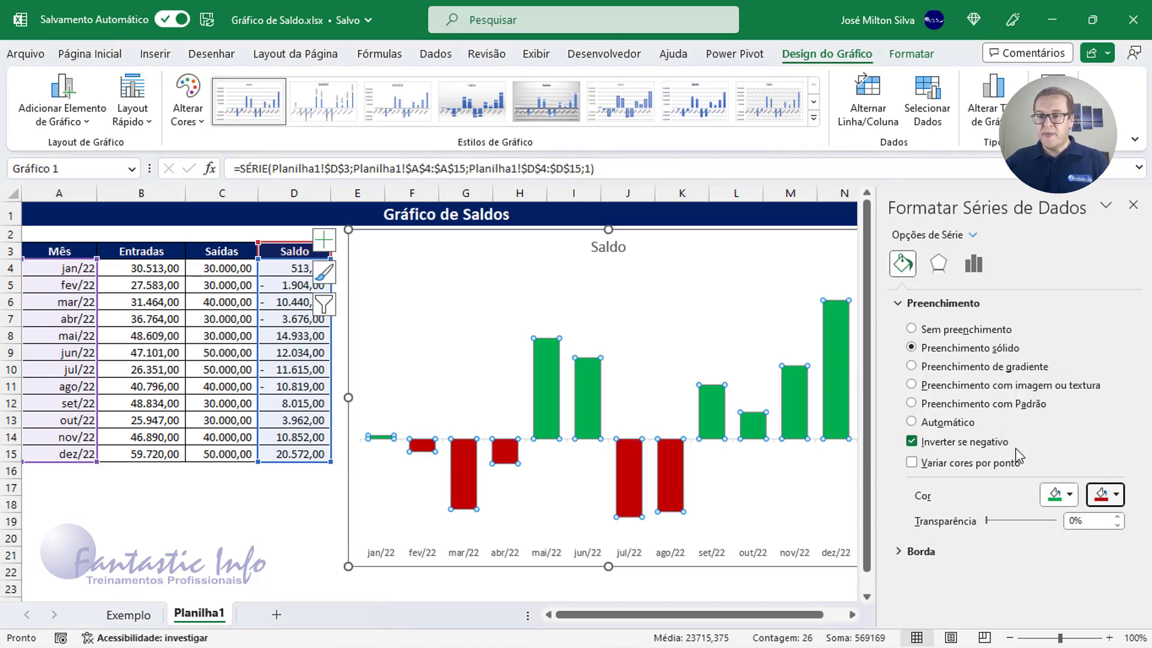
left_click(1068, 495)
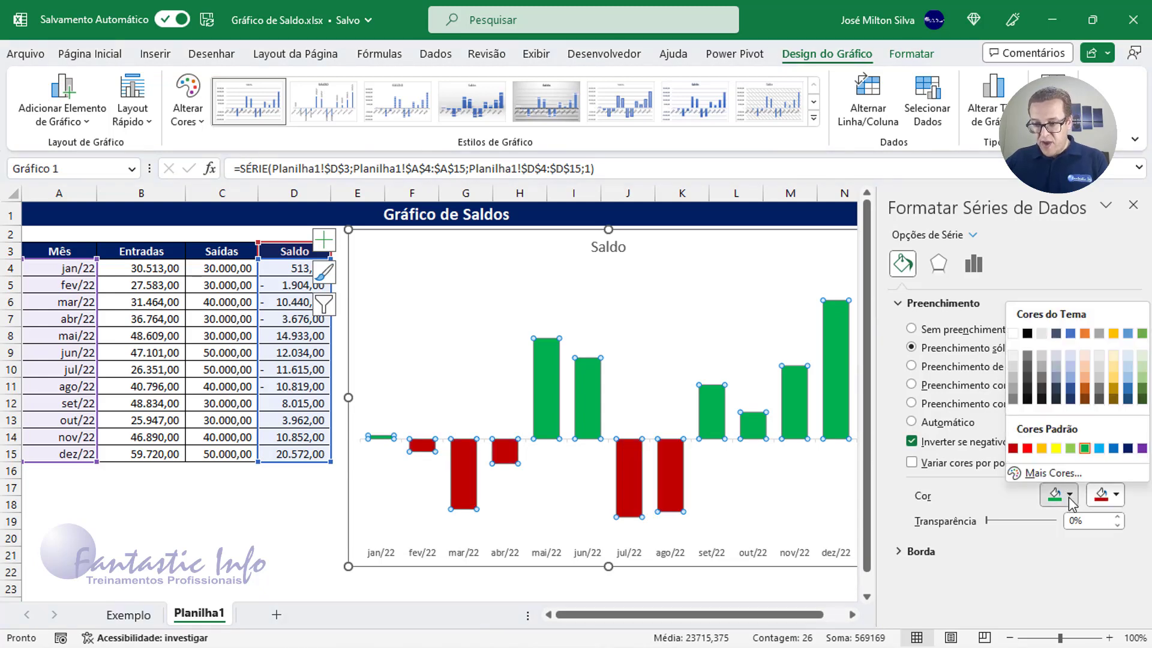
left_click(1127, 448)
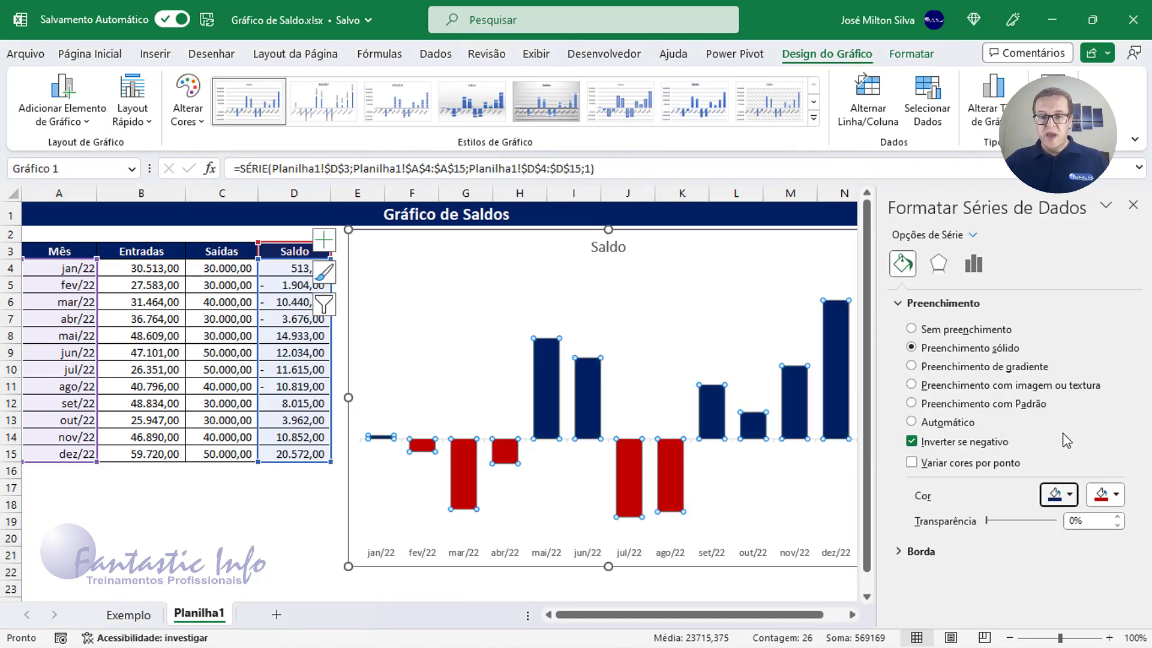
Add data labels (Rótulos de Dados) to the Saldo column series.
left_click(662, 240)
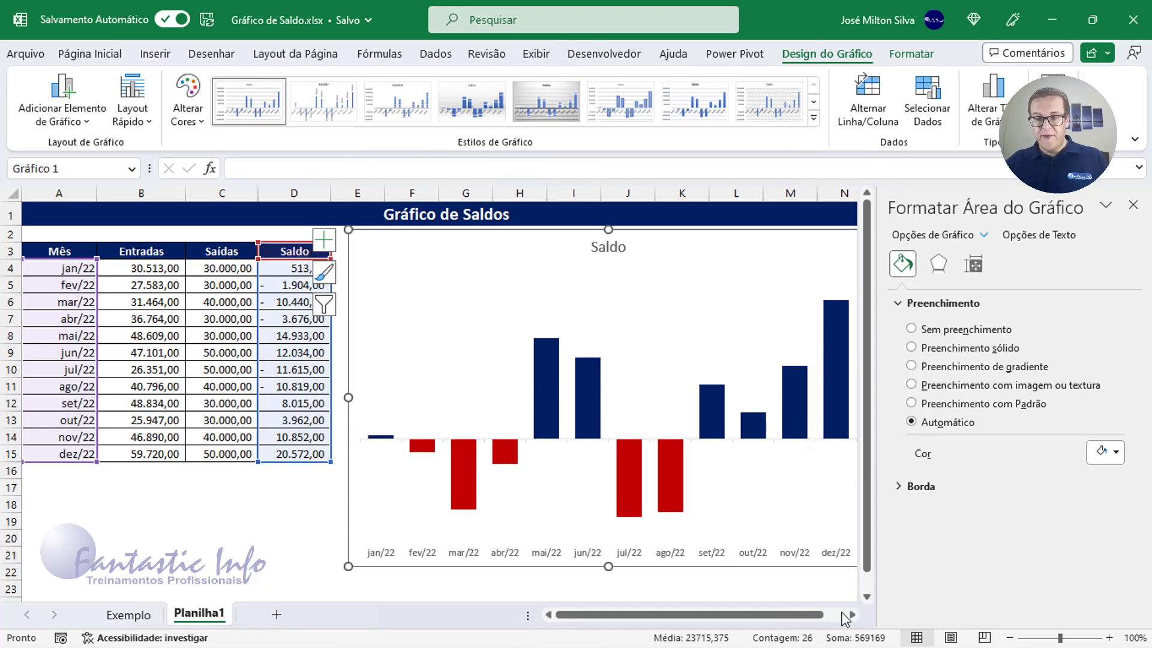
scroll(840, 618, "right", 2)
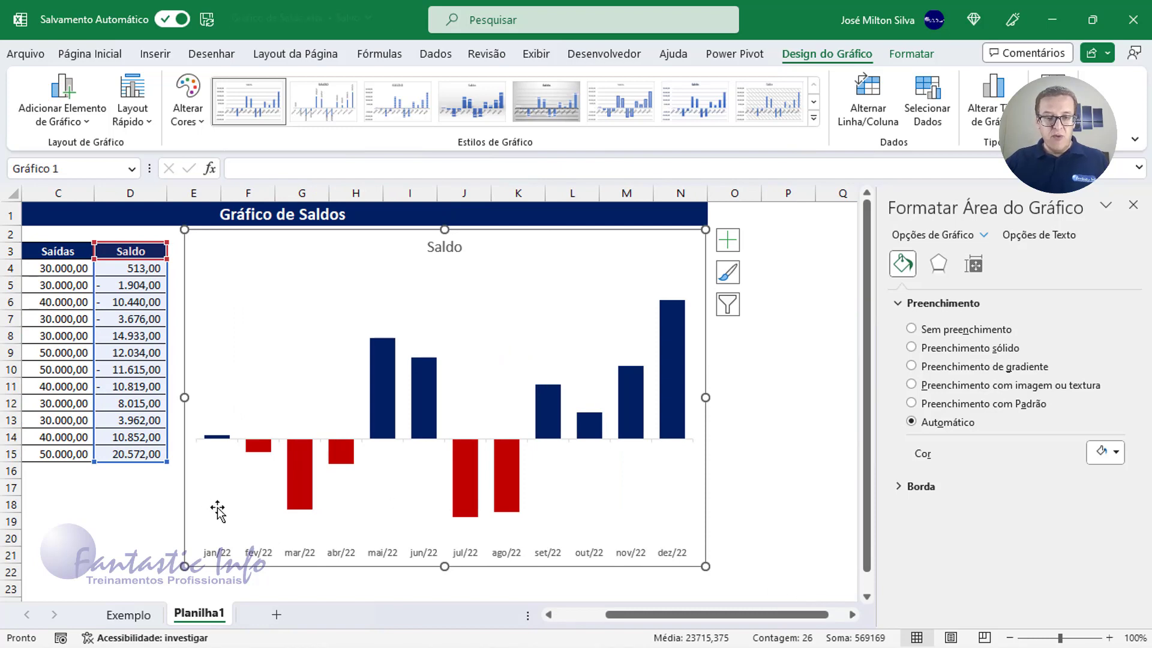
left_click(517, 497)
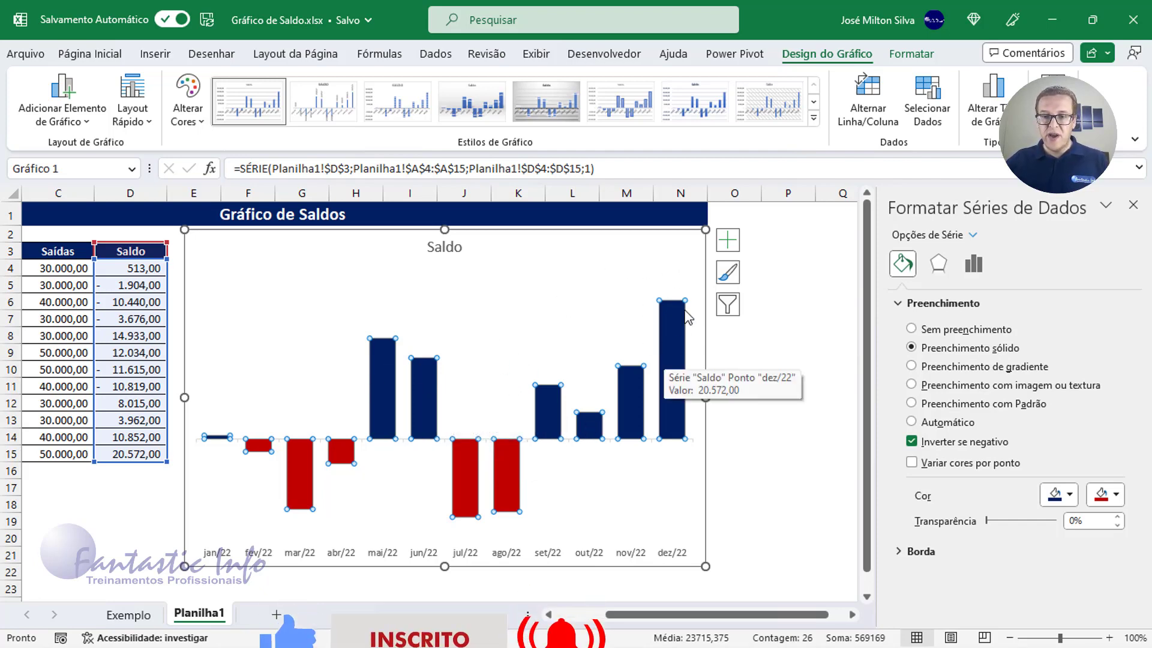
left_click(727, 242)
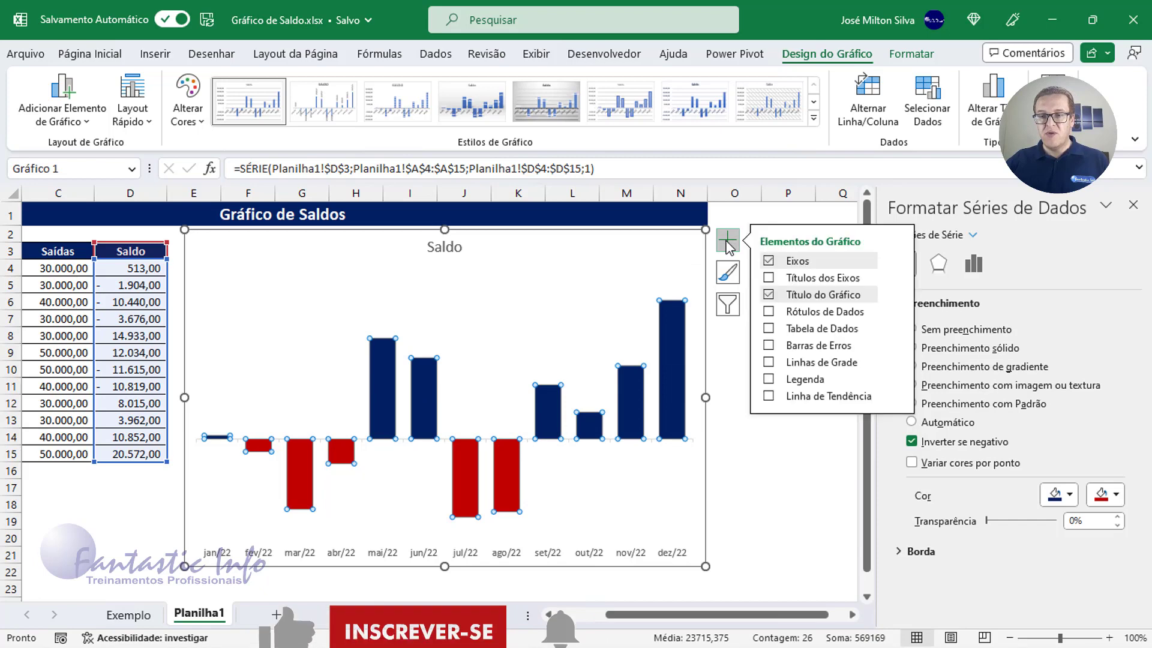
left_click(768, 313)
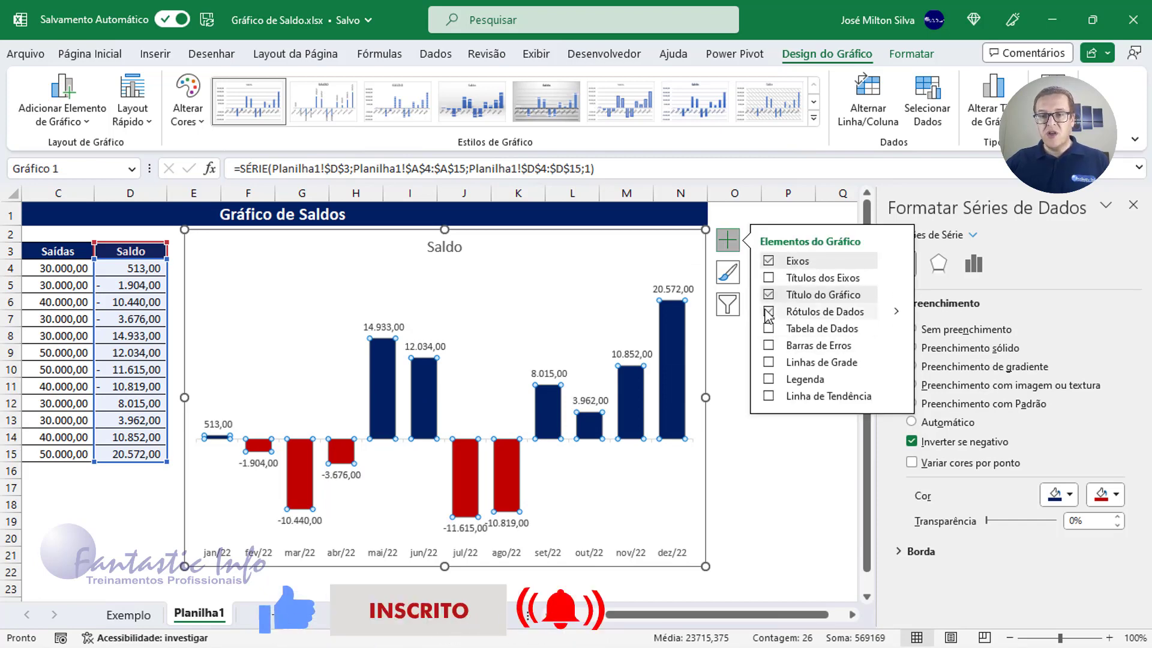
left_click(352, 250)
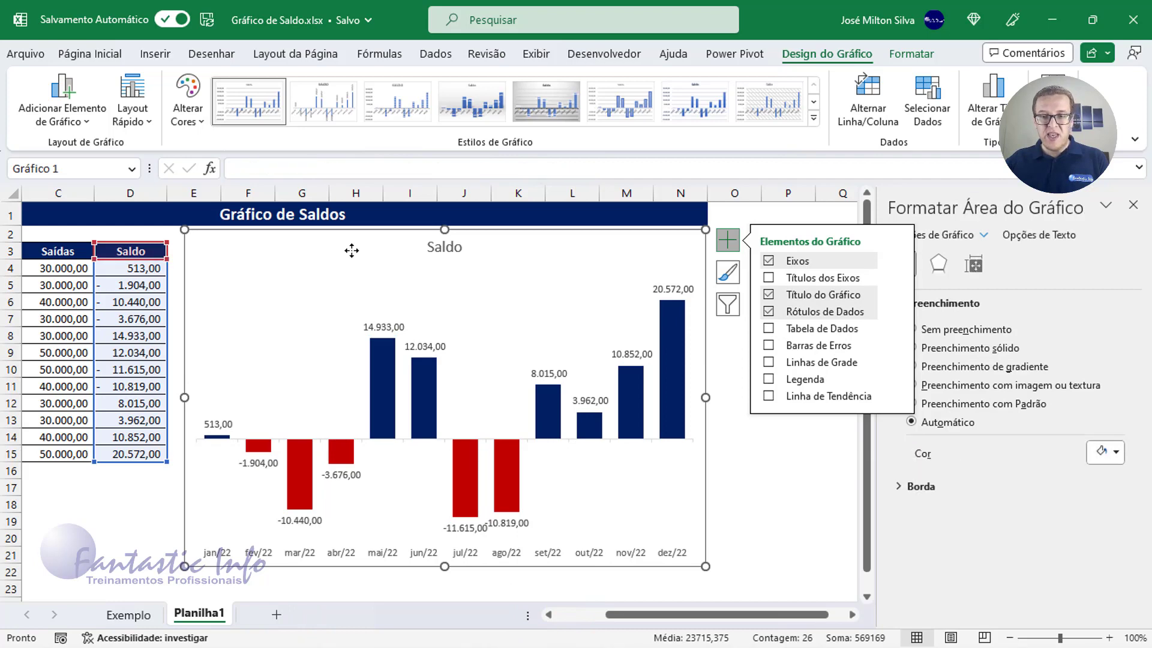
left_click(727, 240)
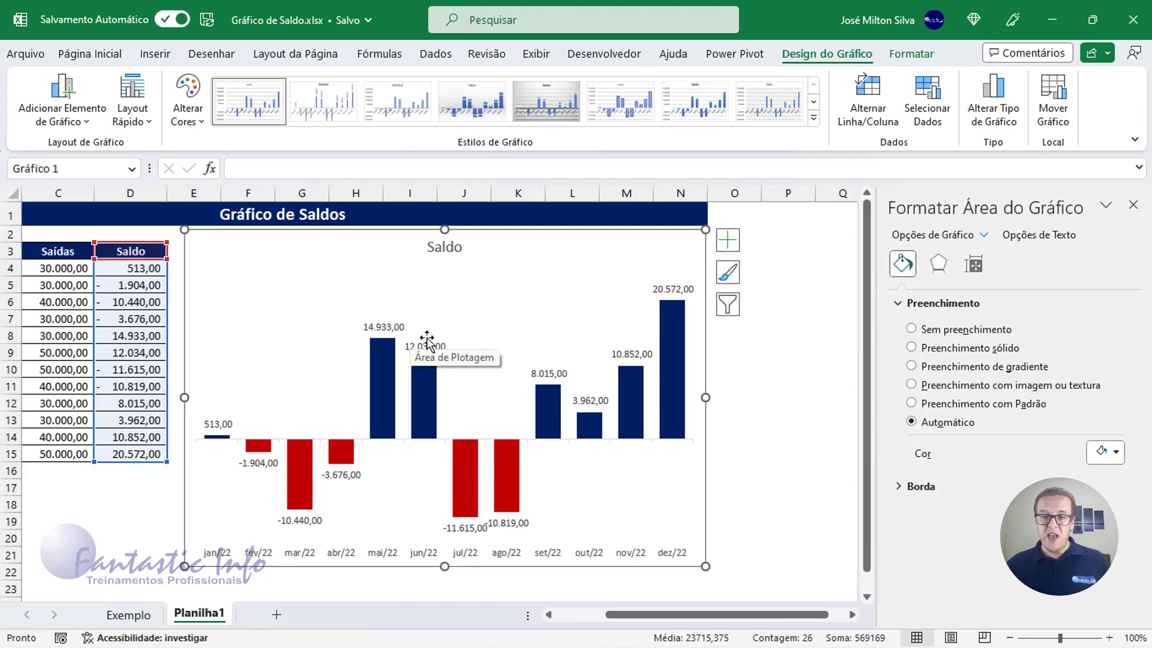
Open the number format settings (Número) for the data labels of the Saldo series.
left_click(387, 327)
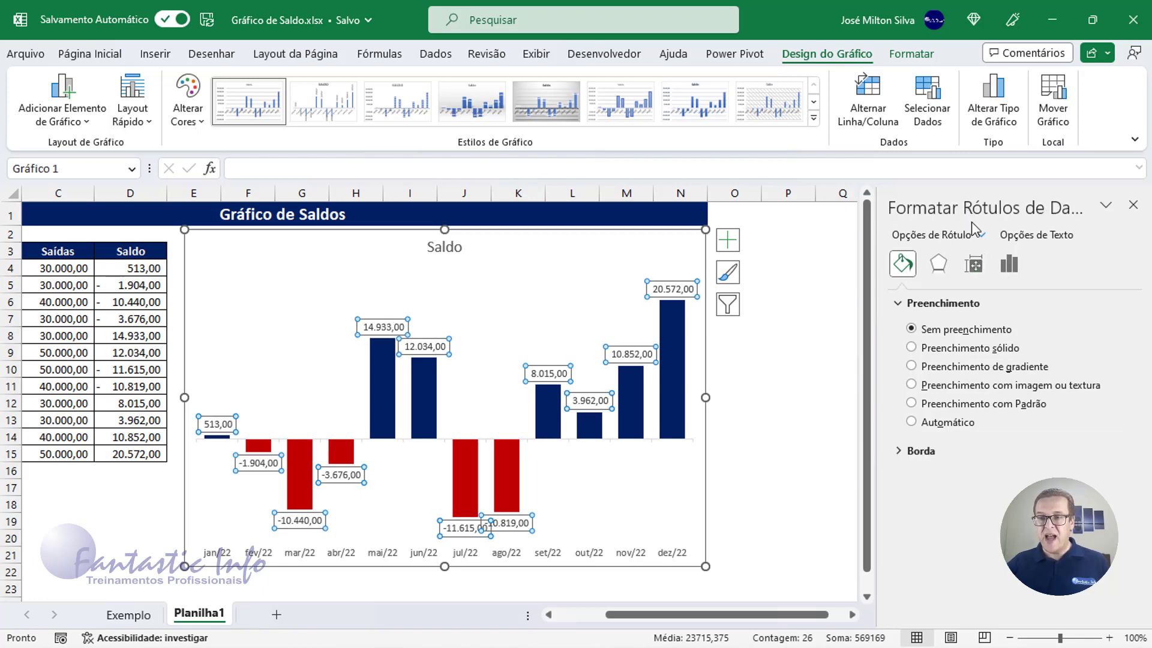
key("ctrl")
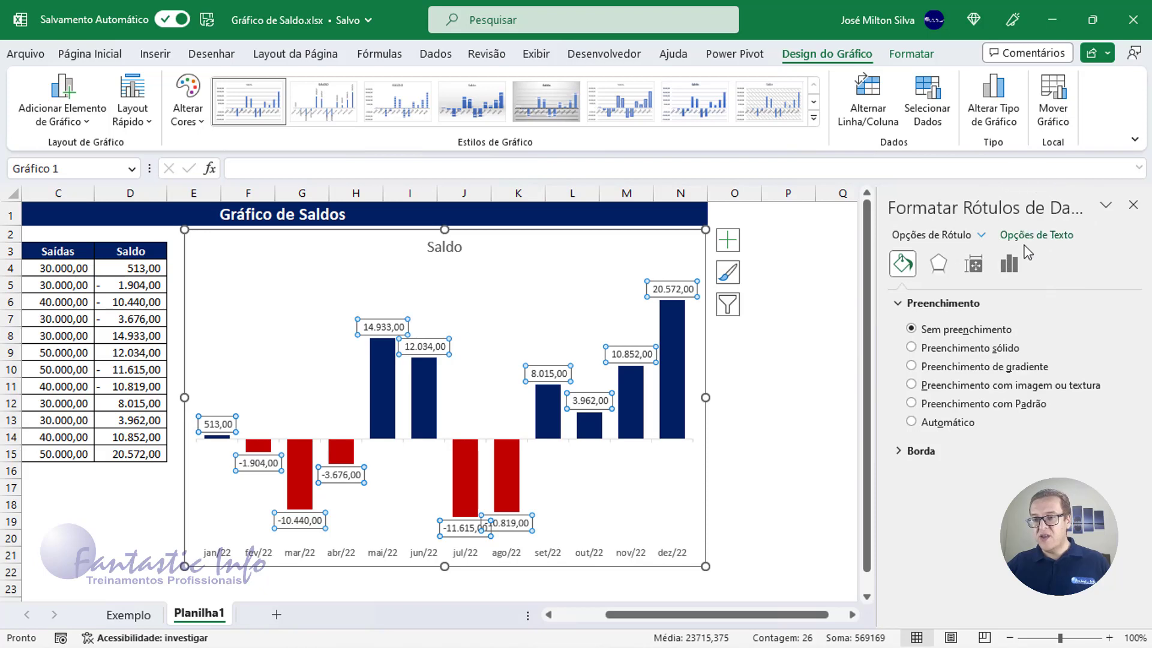
left_click(1011, 269)
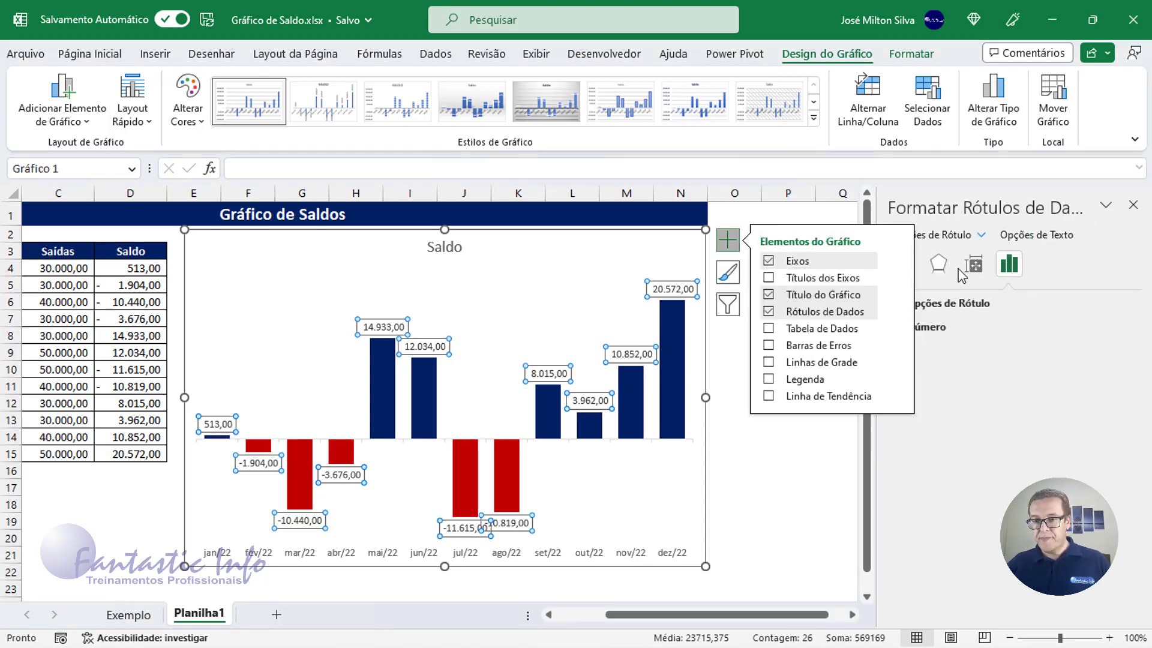
left_click(733, 249)
left_click(942, 304)
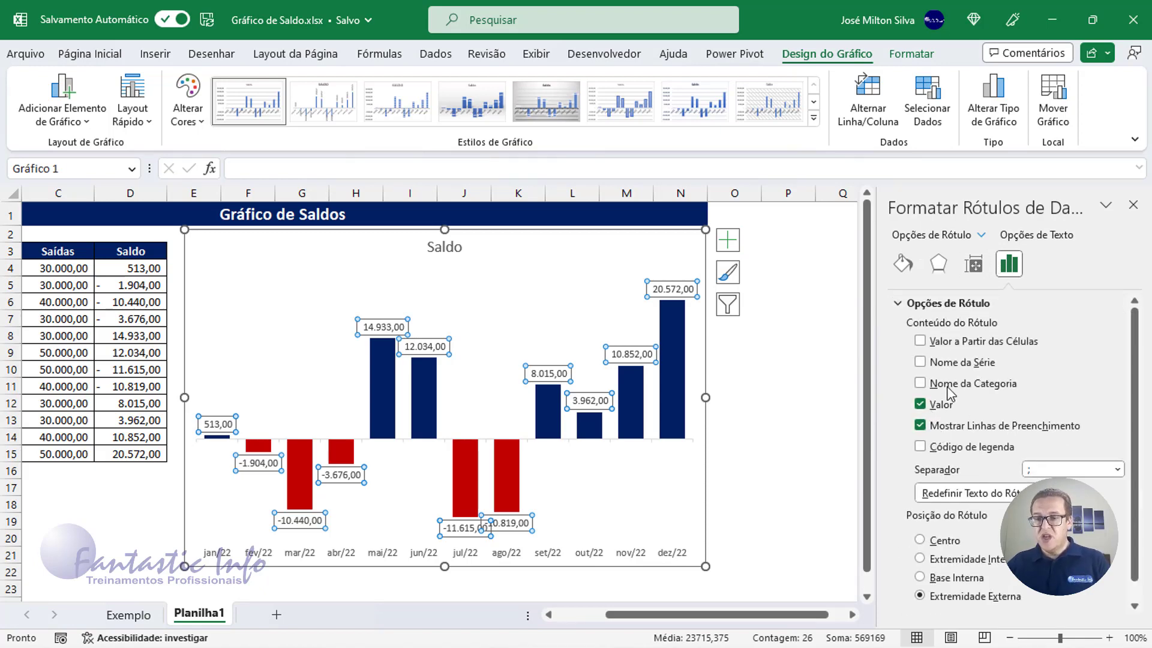
left_click(900, 305)
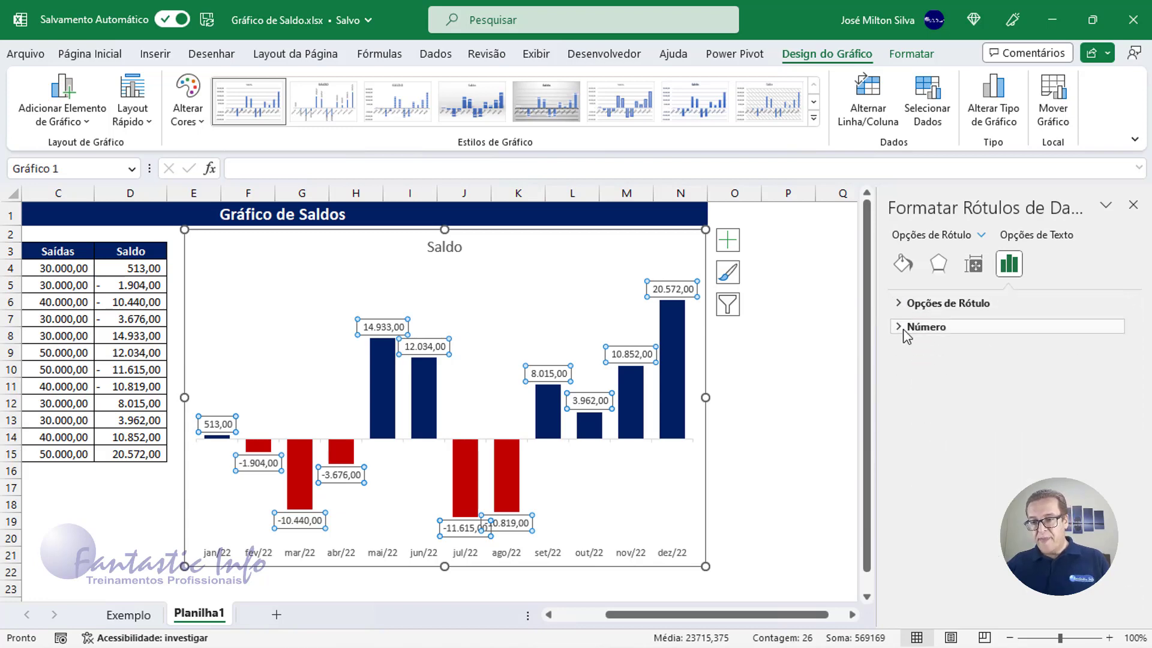
left_click(912, 330)
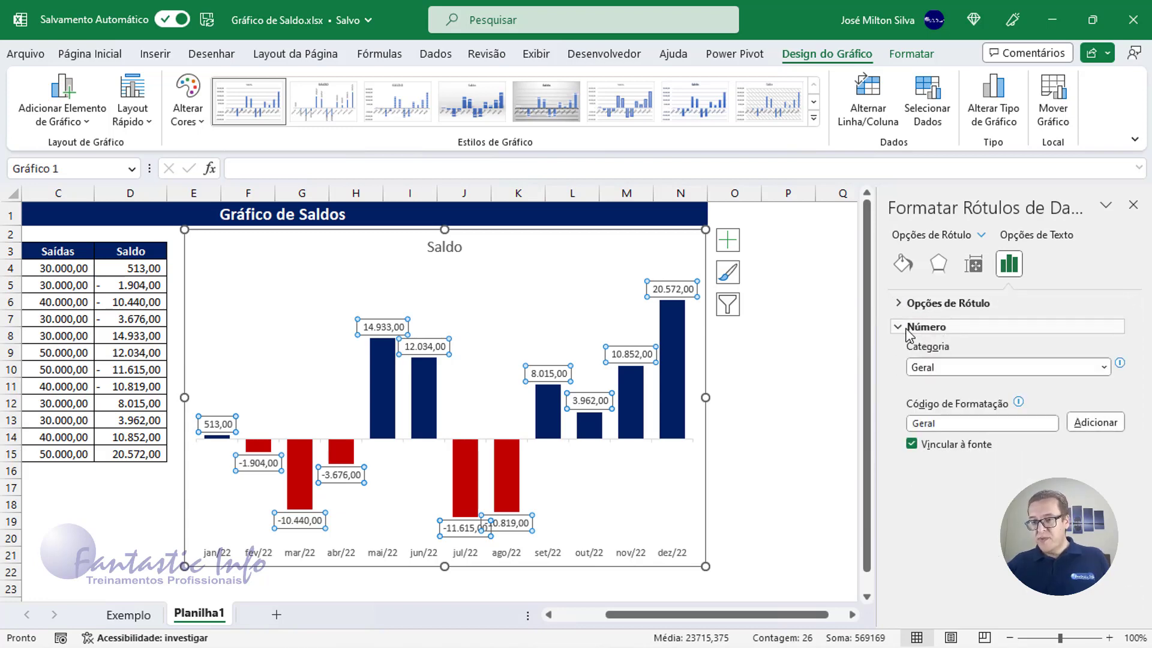
Replace the labels' format code with the section for positive balances, [AZUL] ▲ #.##0, ending in a semicolon.
double_click(942, 423)
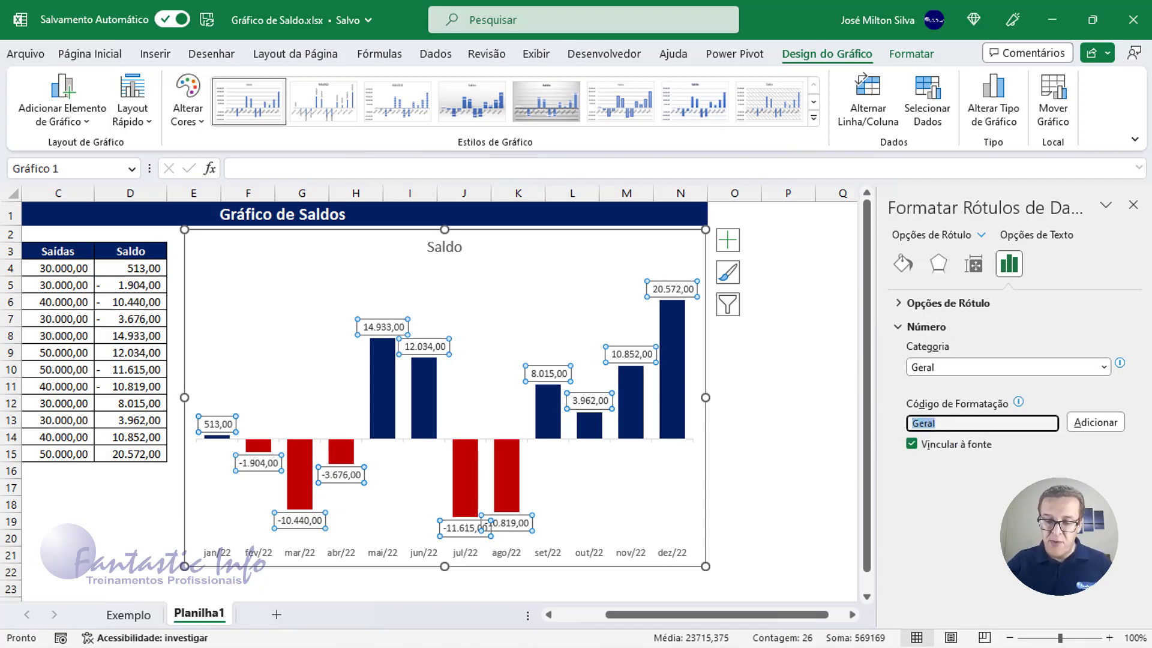
key("BackSpace")
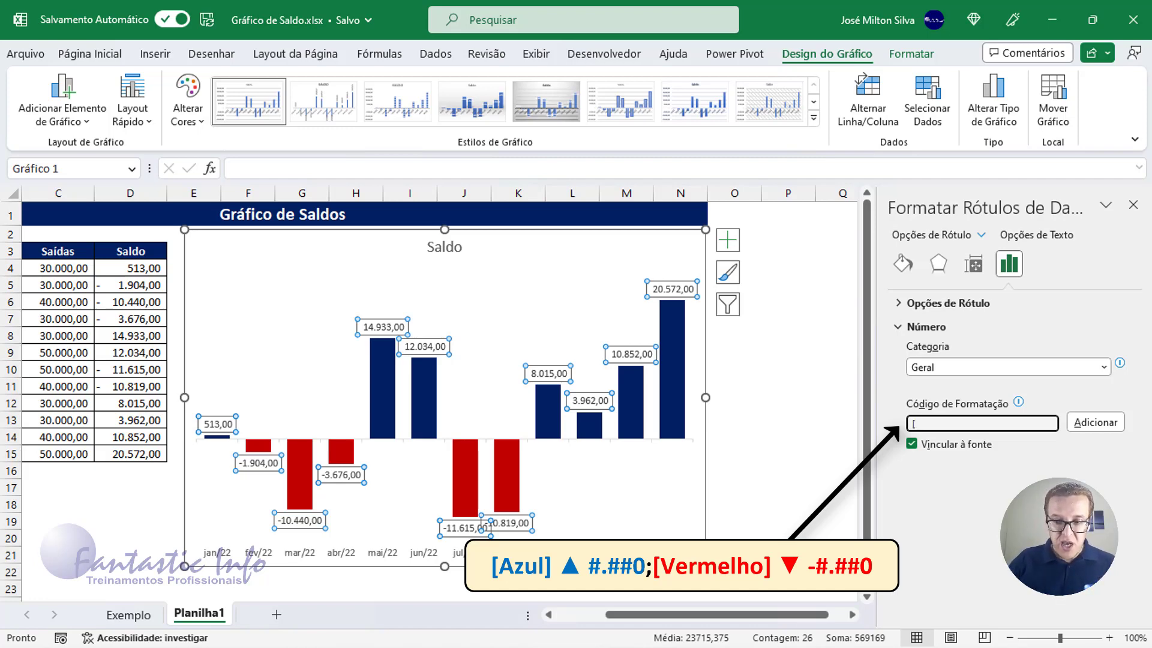
type("a")
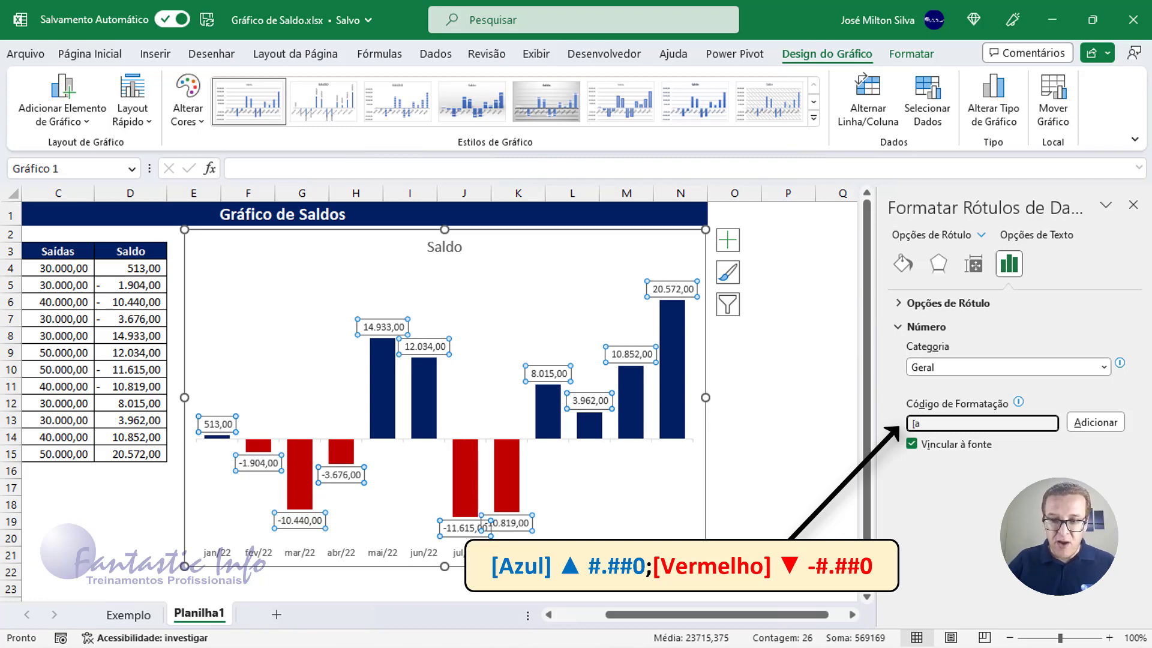
key("BackSpace")
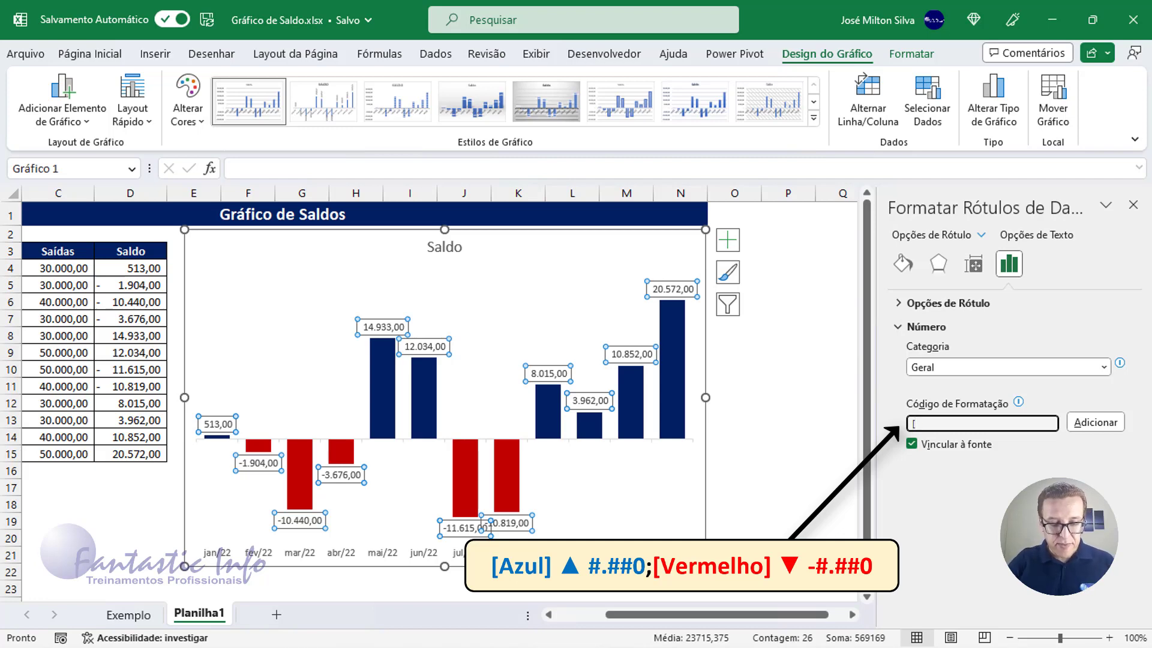
type("AZUL")
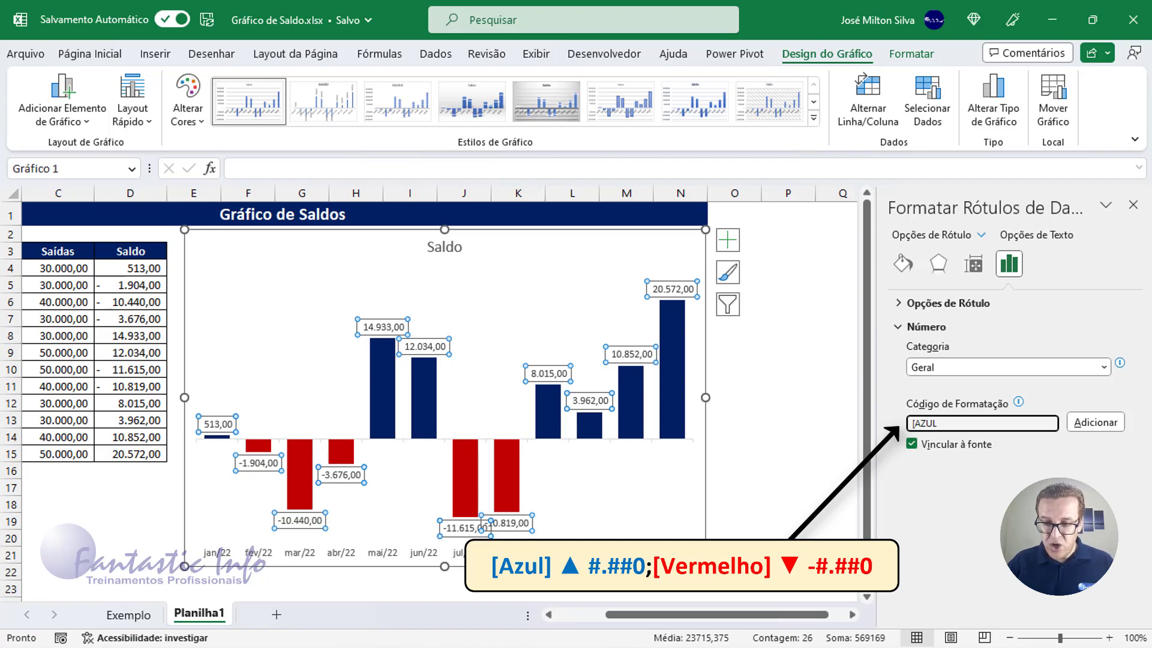
type("]")
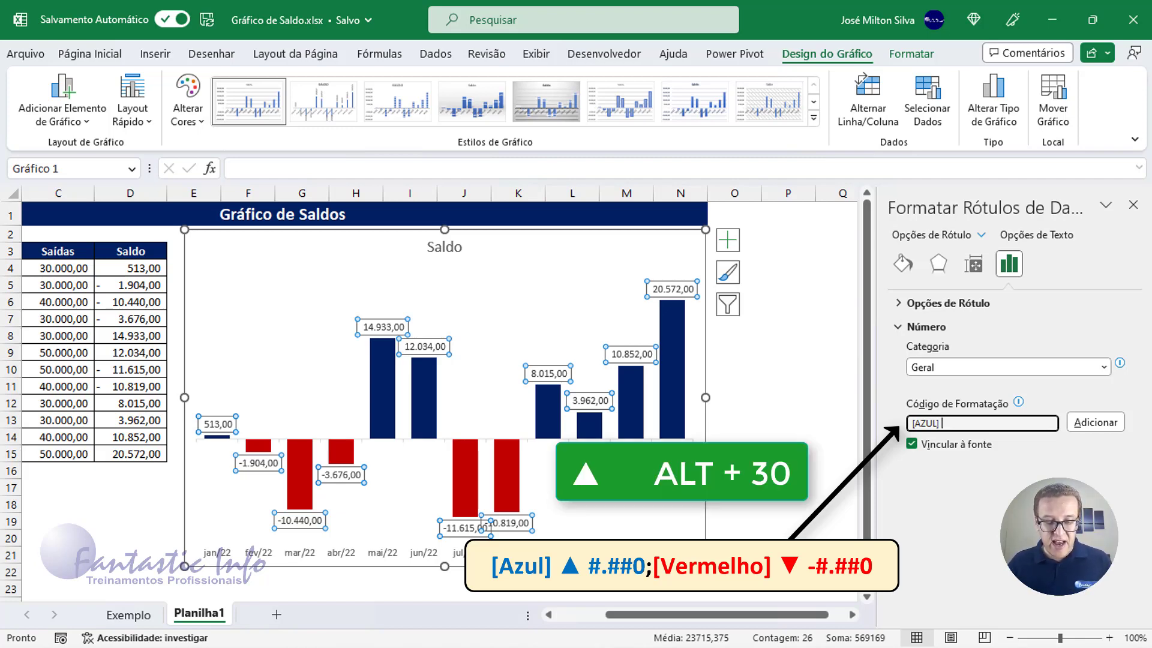
key("alt")
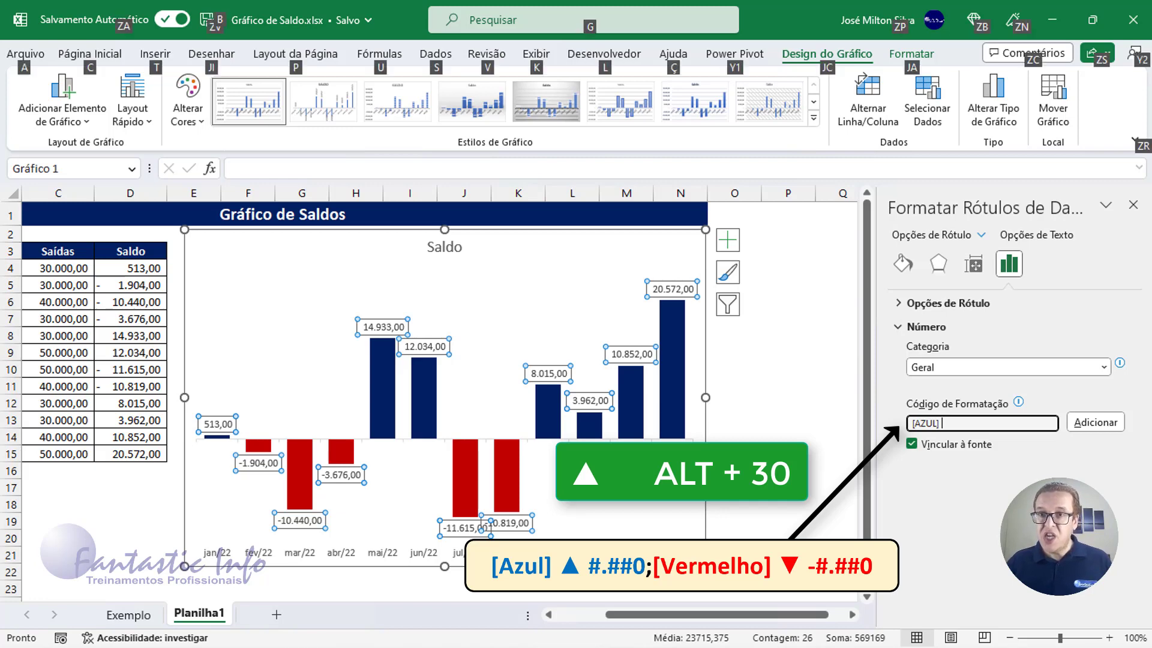
key("alt+3")
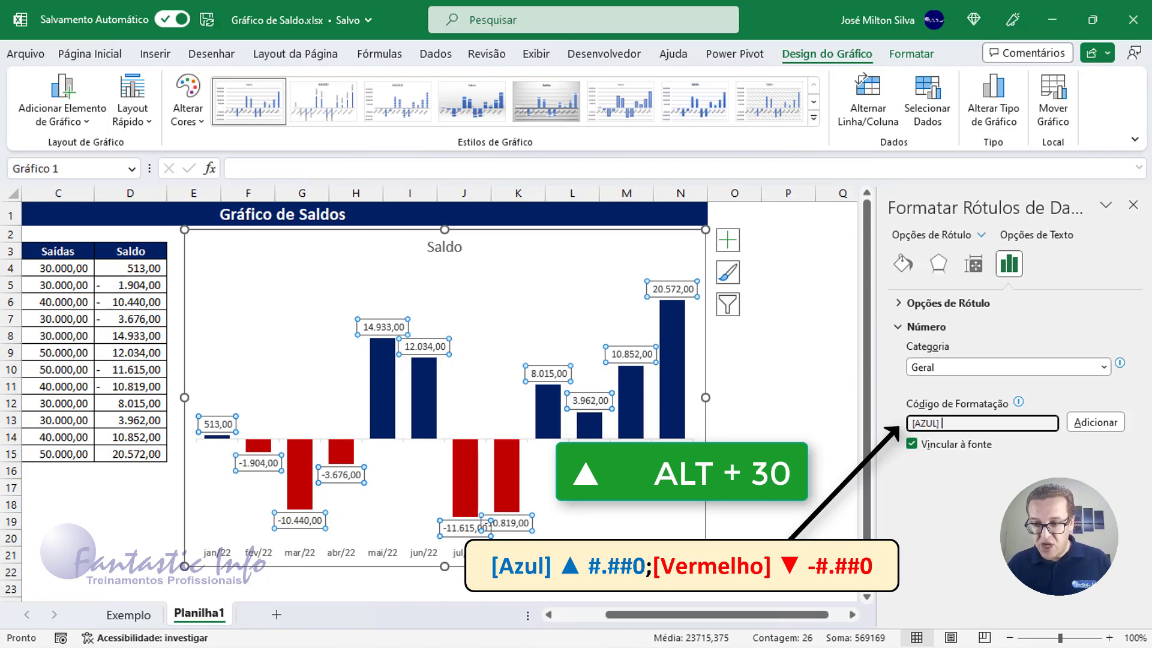
type("▲")
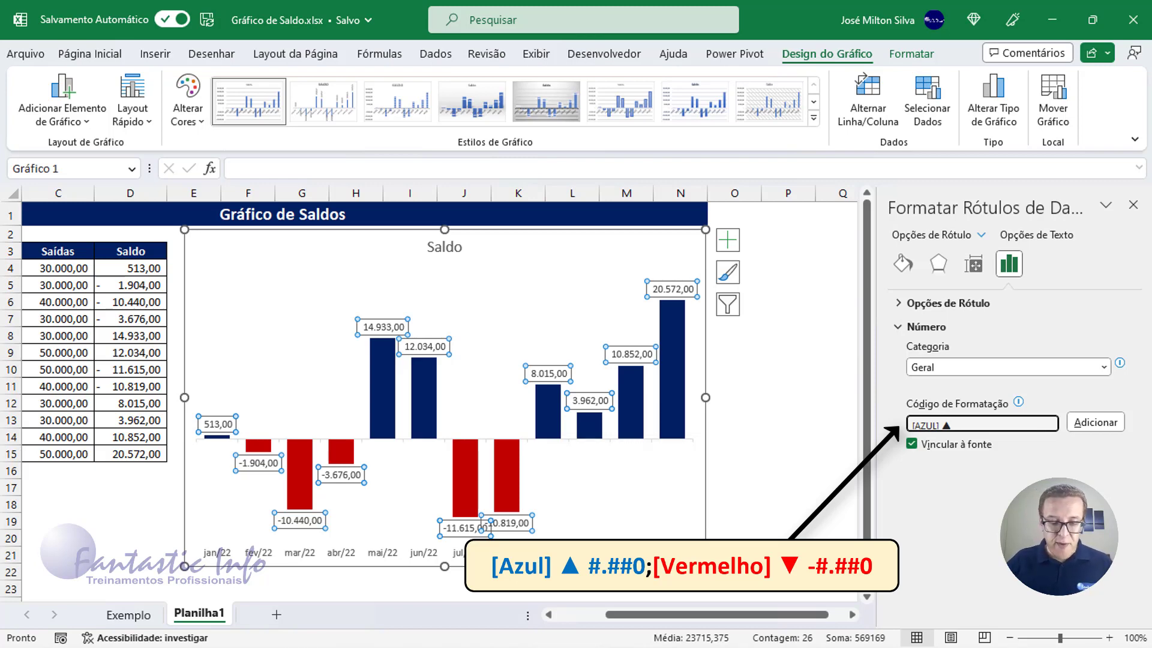
type(" #")
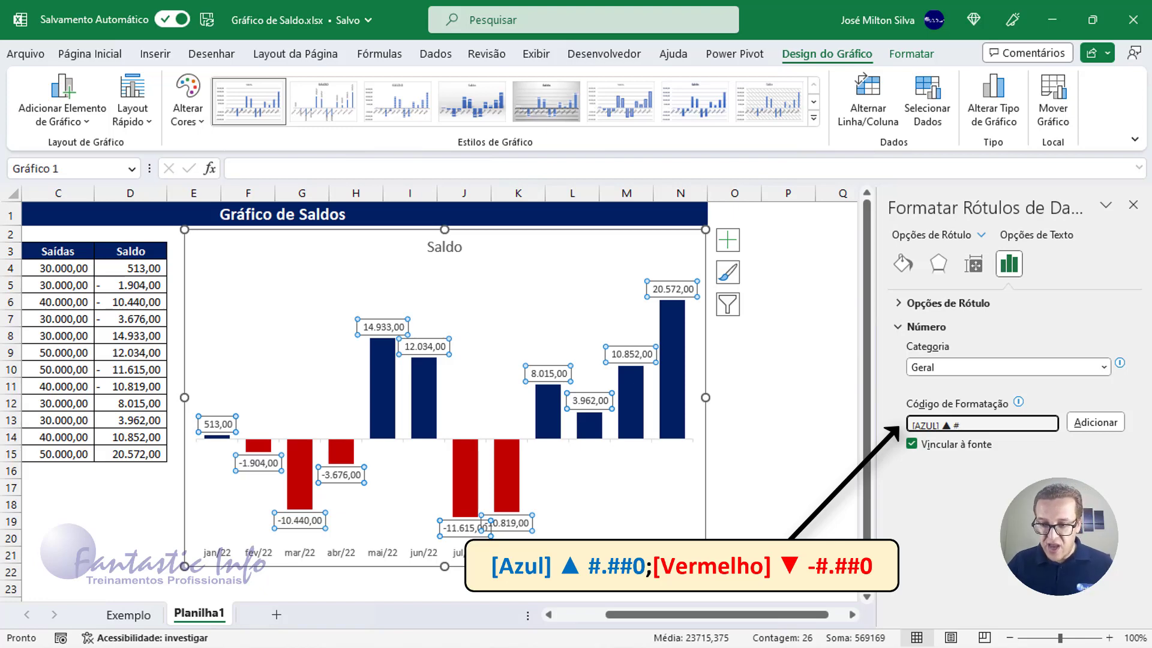
type(".")
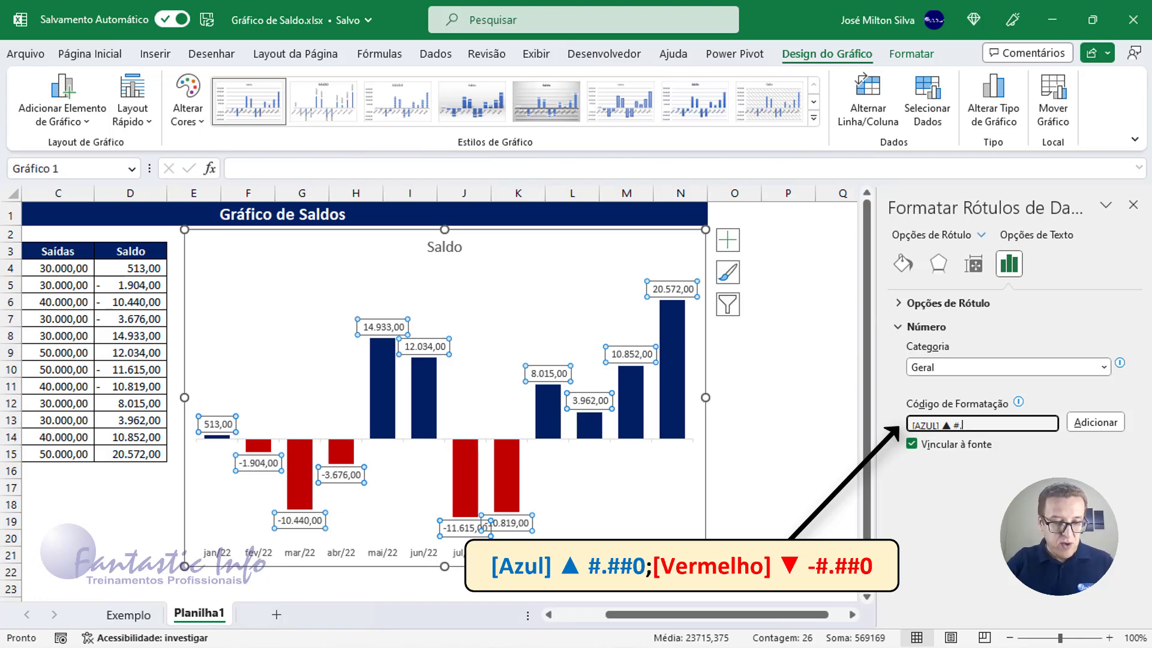
type("##")
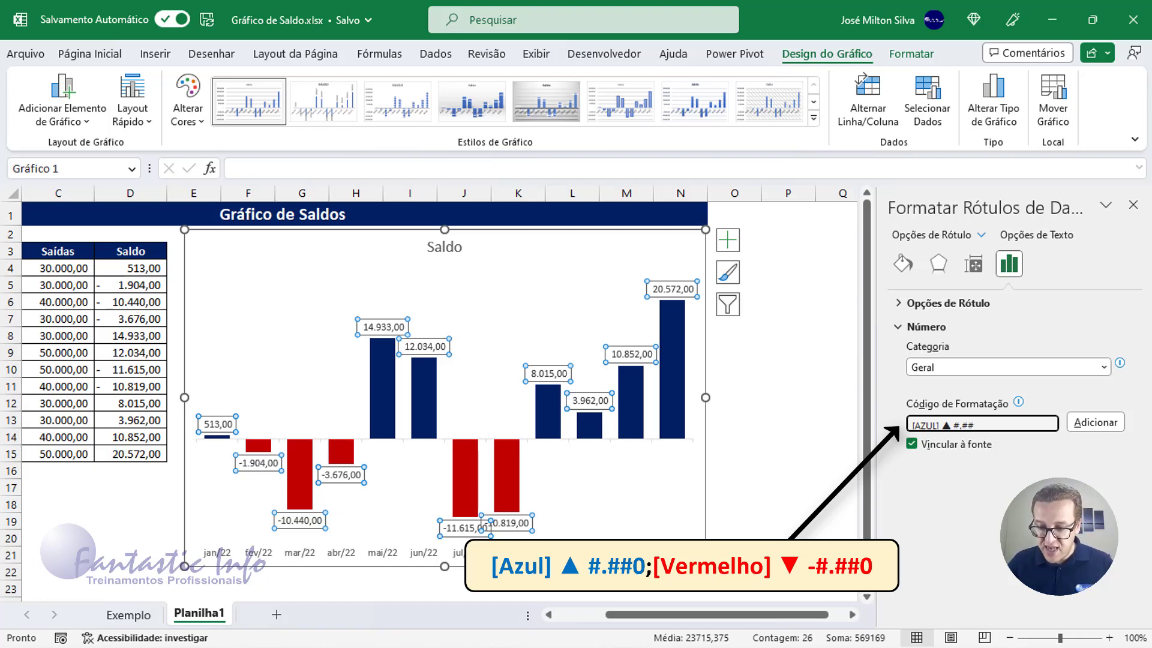
type("0")
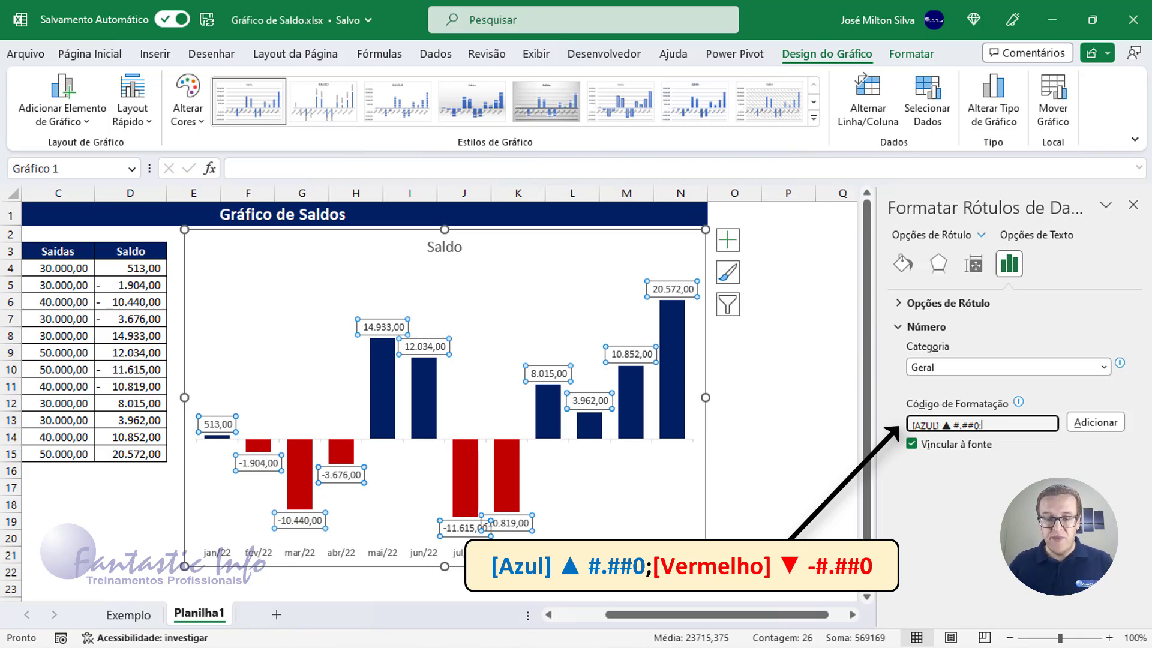
Append the negative section [VERMELHO] ▼ -#.##0 to the labels' format code and add the custom format.
type("[")
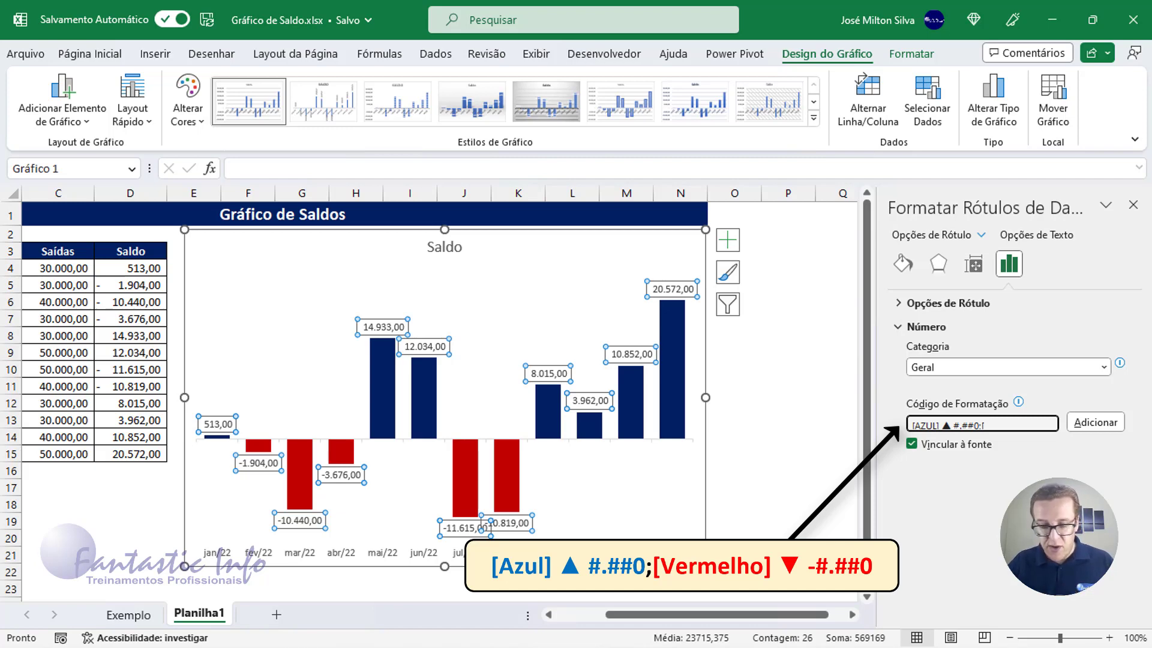
type("VERMELH")
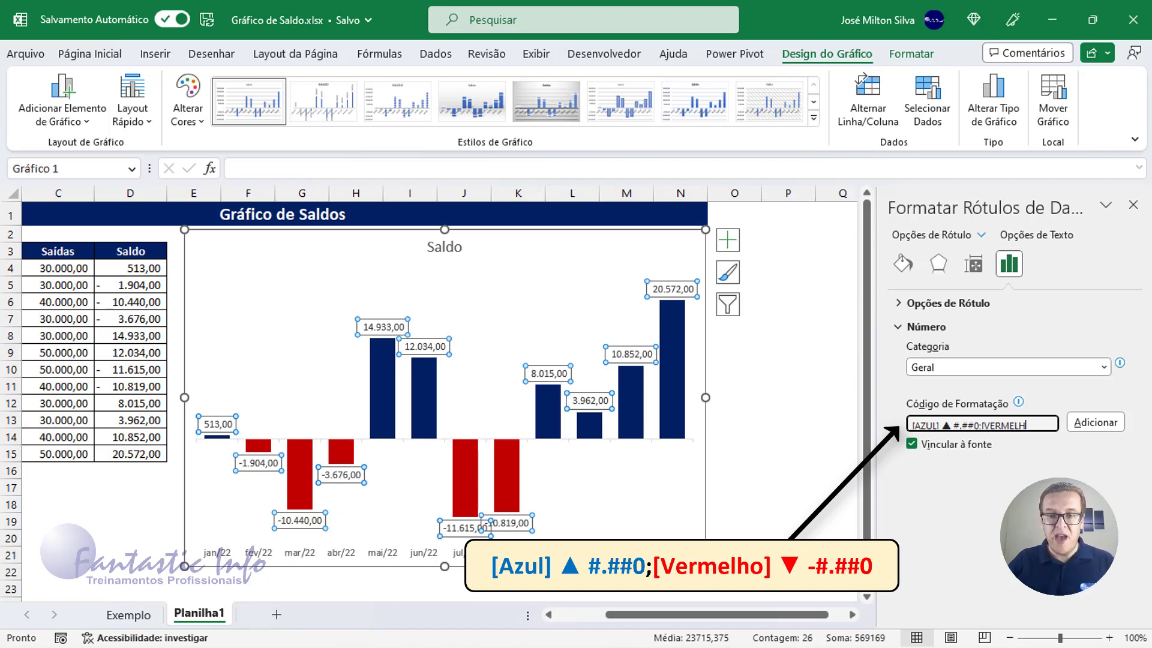
type("O]")
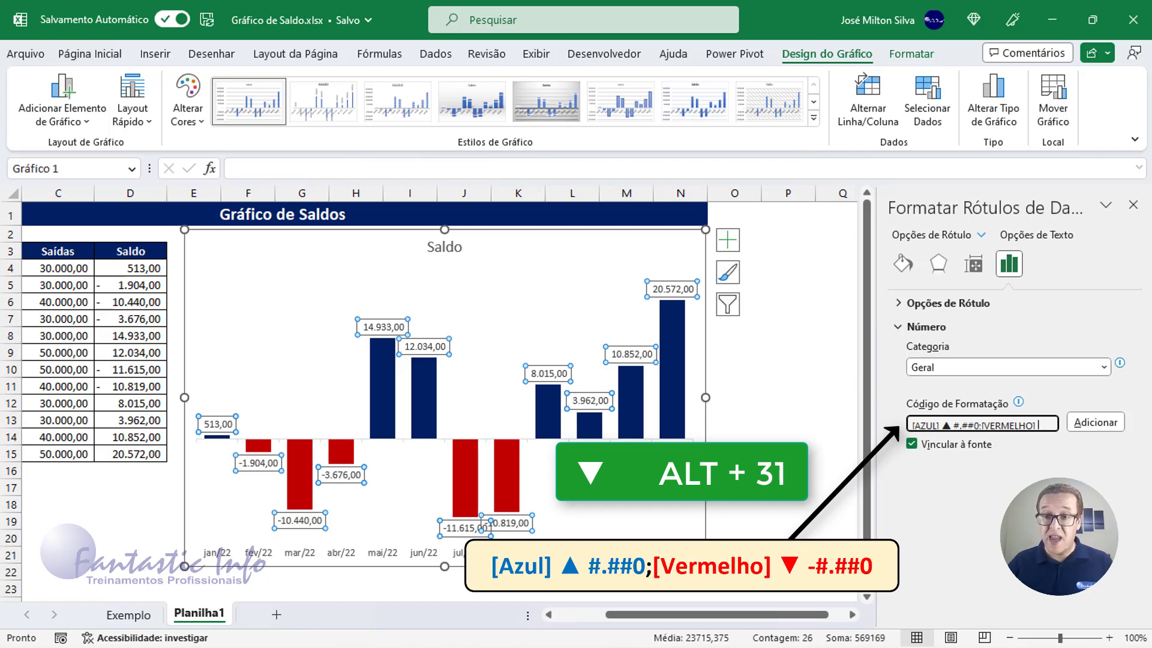
type("▼ -")
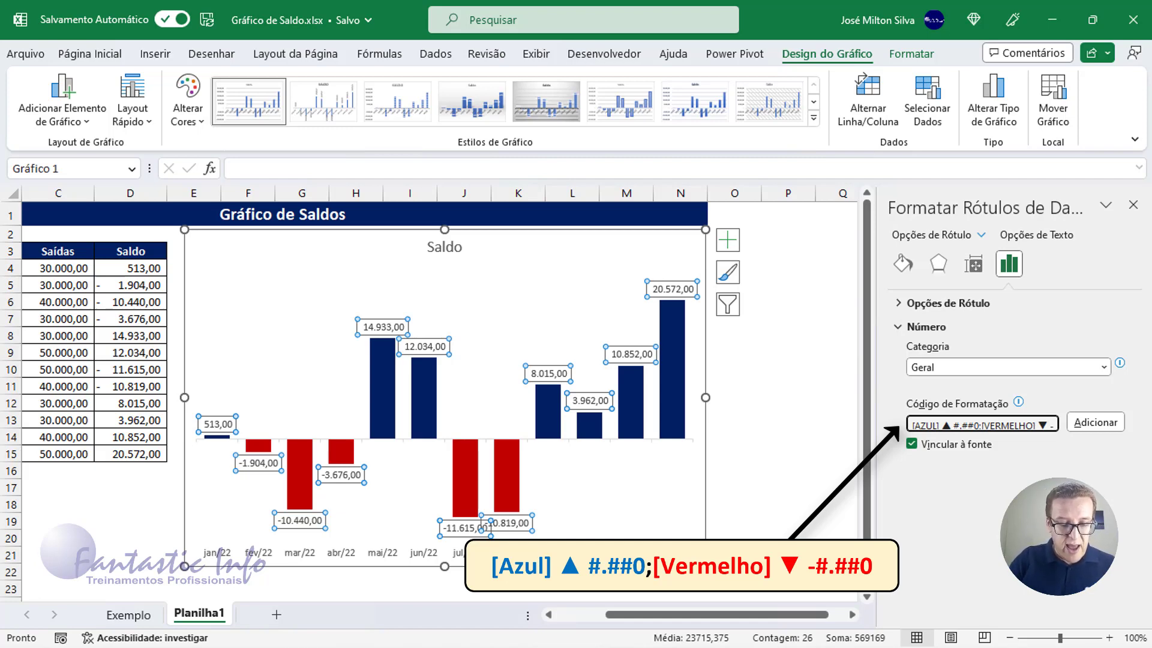
type("#.")
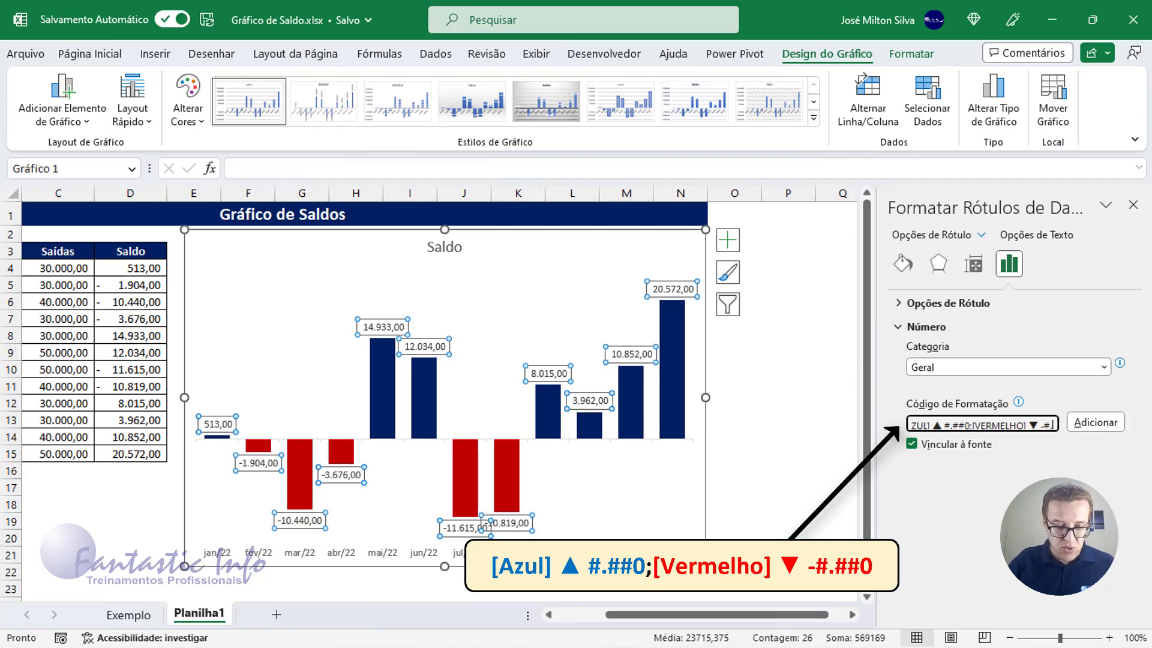
type("##")
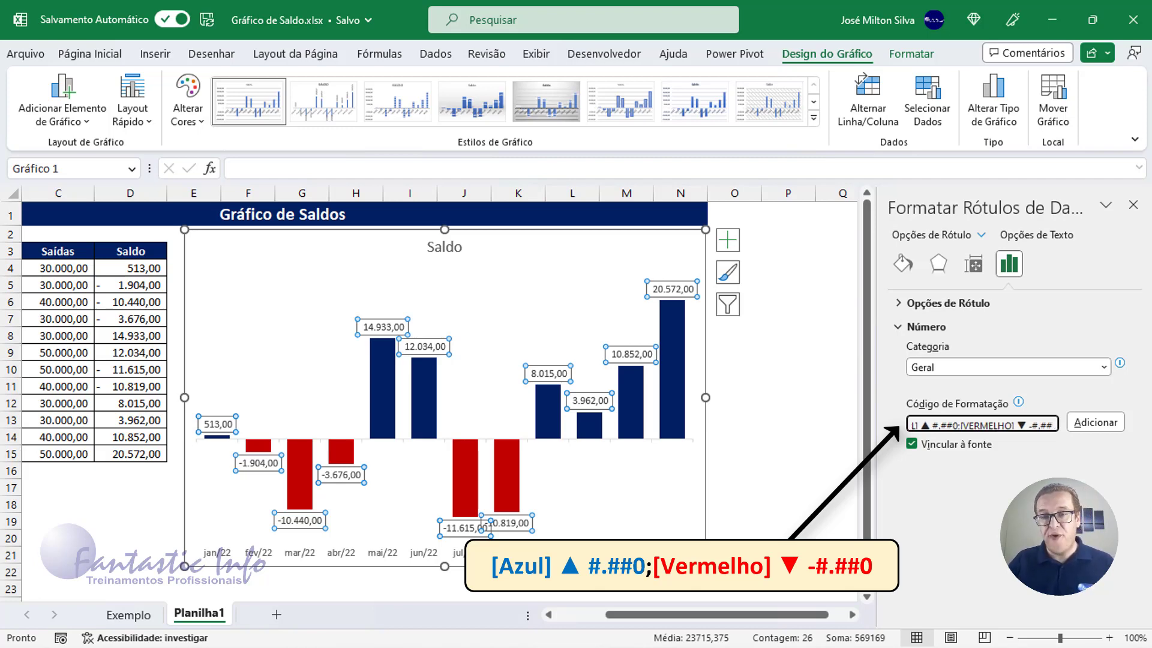
type("0")
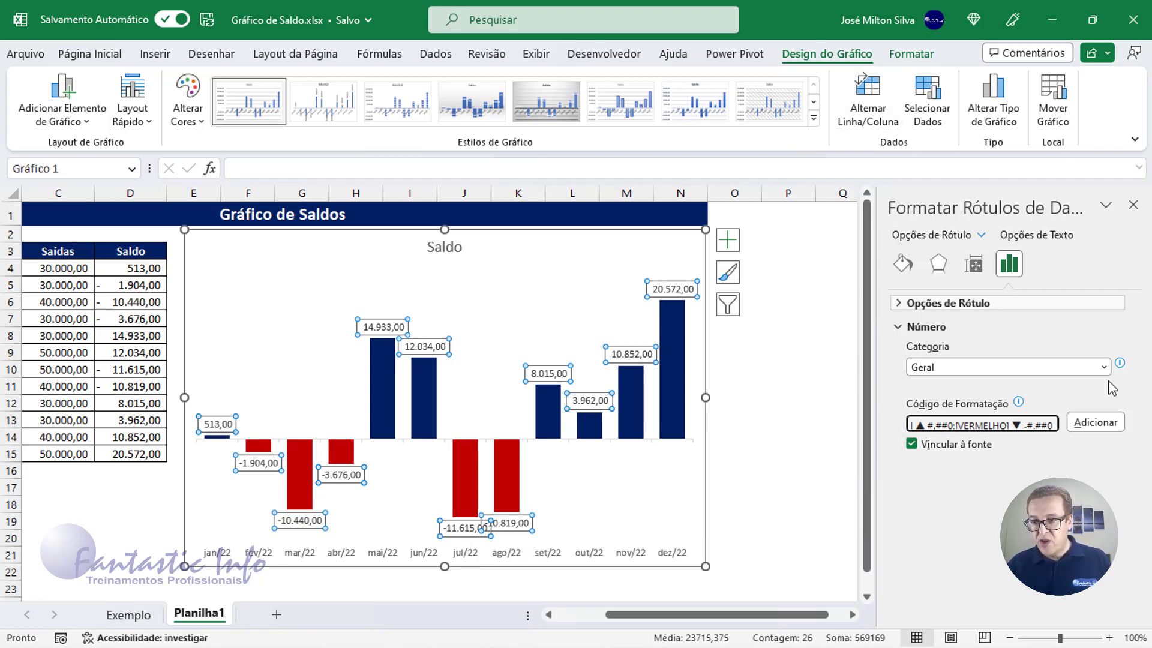
left_click(1095, 423)
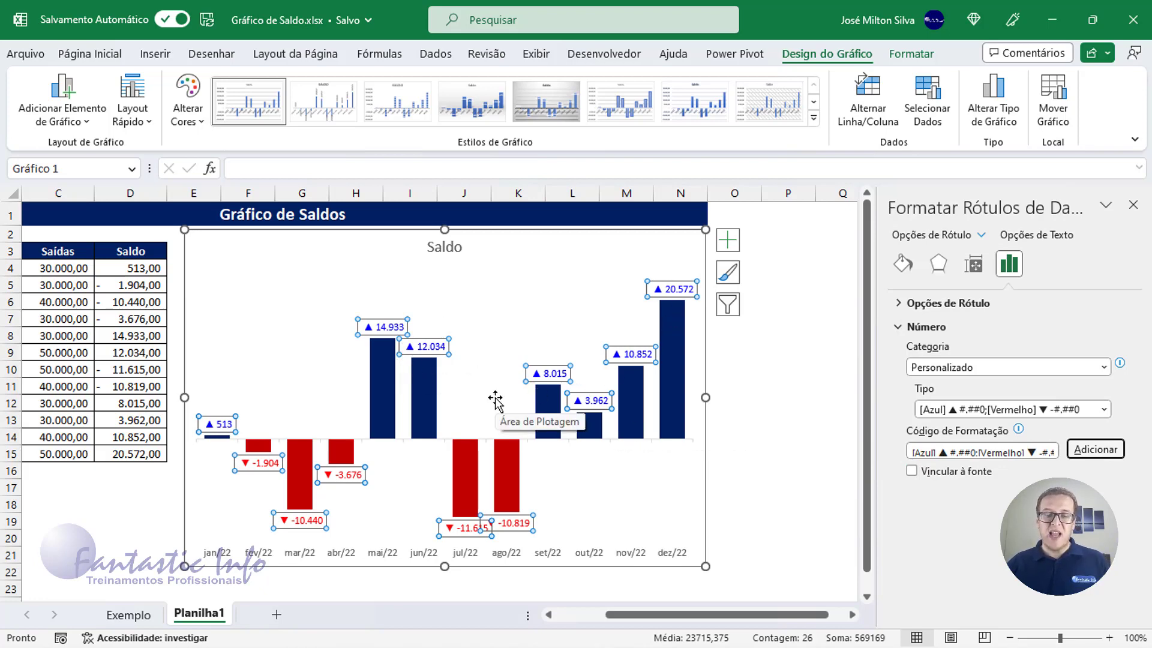
Close the label formatting options and make the Saldo data labels bold.
left_click(1134, 205)
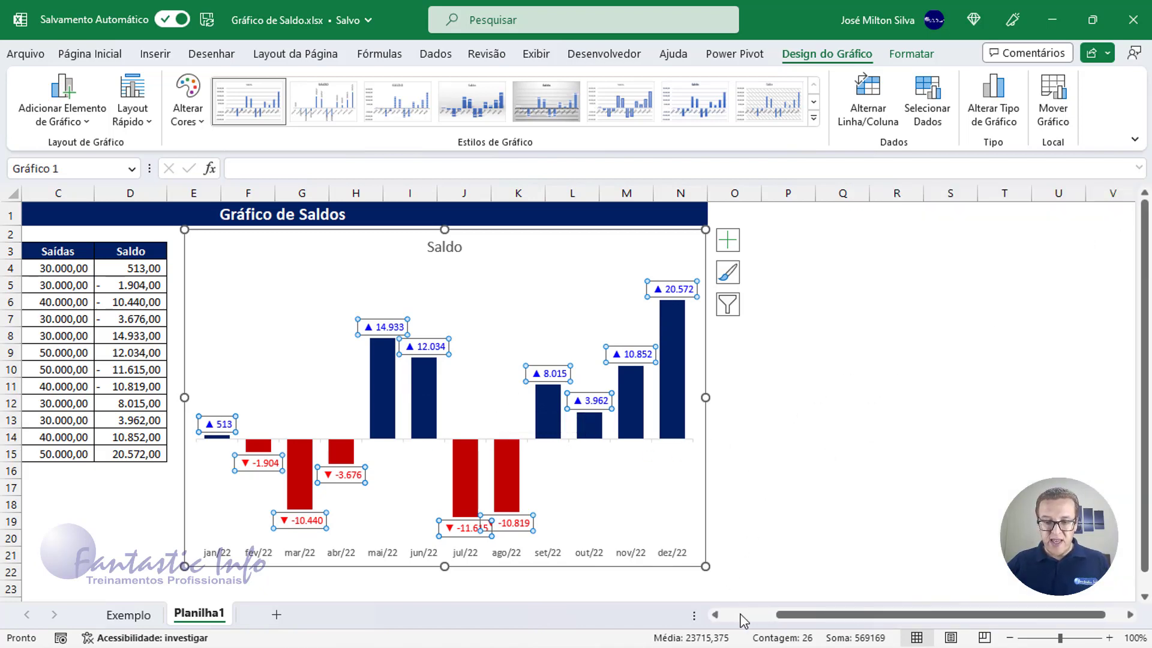
left_click_drag(742, 615, 731, 615)
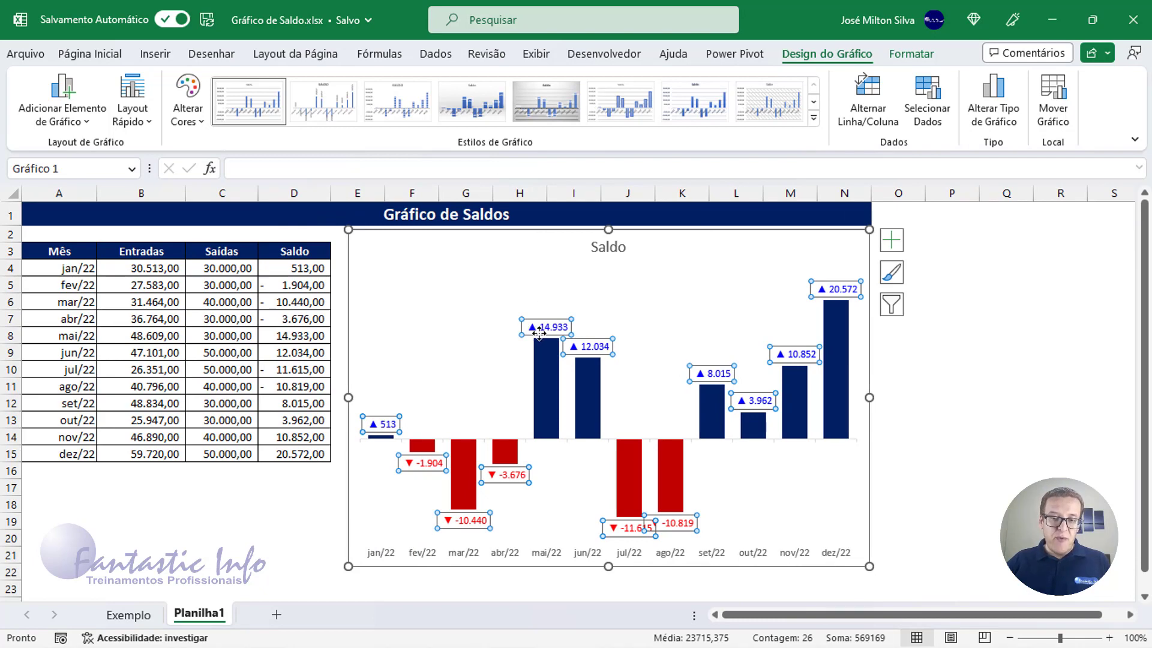
left_click(476, 321)
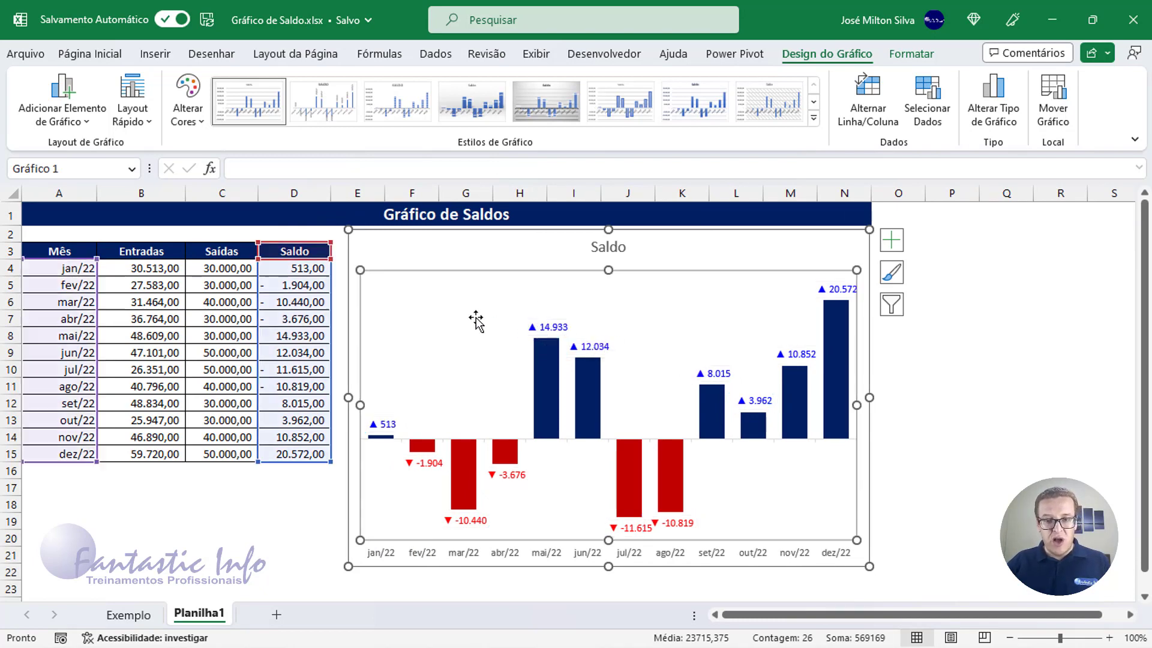
left_click(548, 329)
left_click(90, 54)
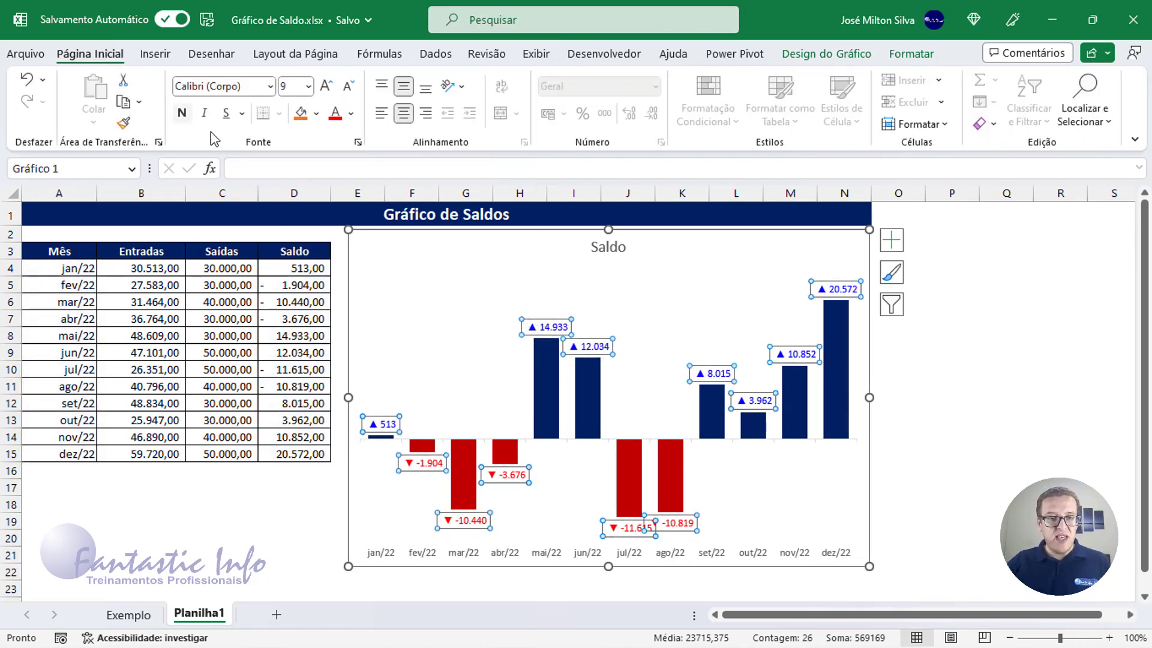
left_click(183, 115)
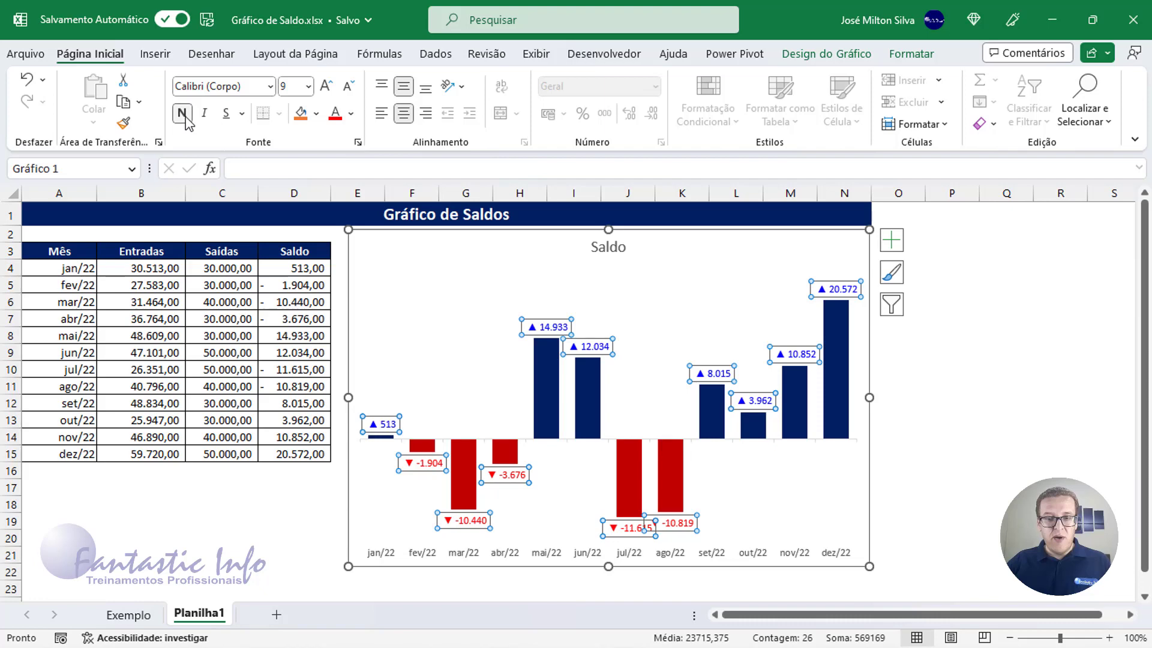
left_click(373, 218)
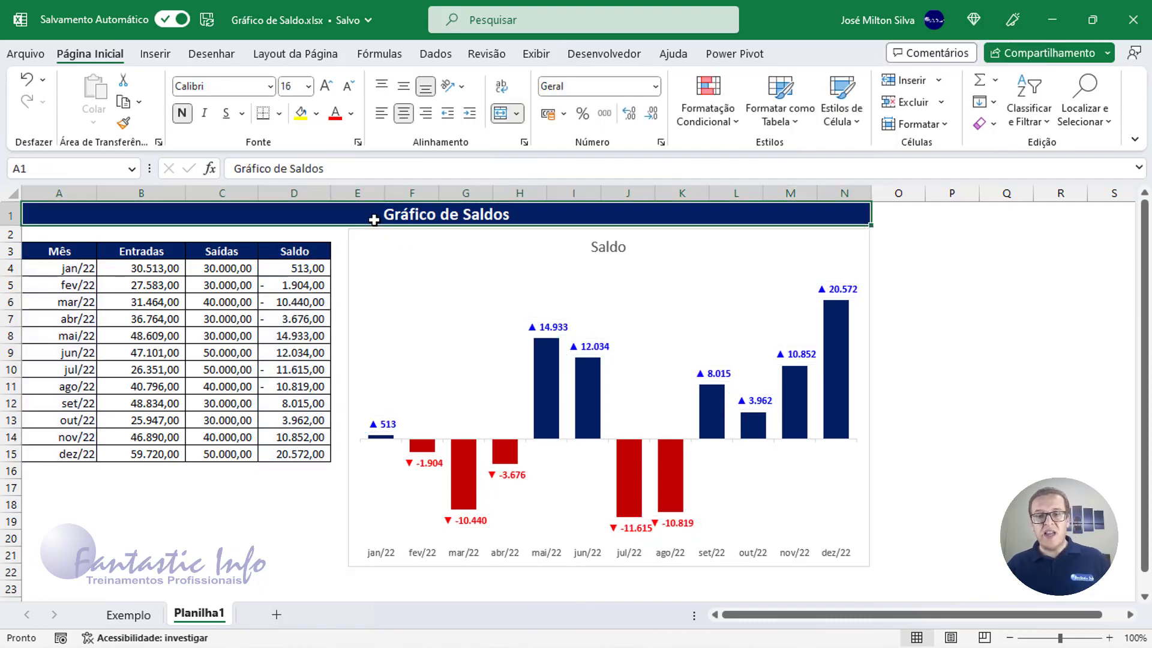